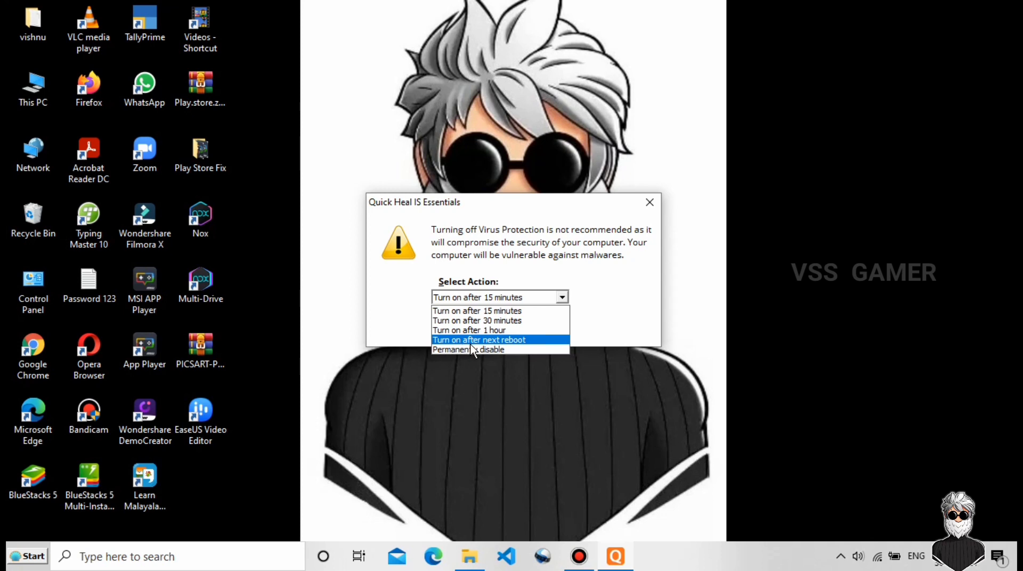
- Turn off Quick Heal virus protection until the next reboot, dismiss the Windows Security notification and refresh the desktop
{"action": "left_click", "coordinate": [456, 341]}
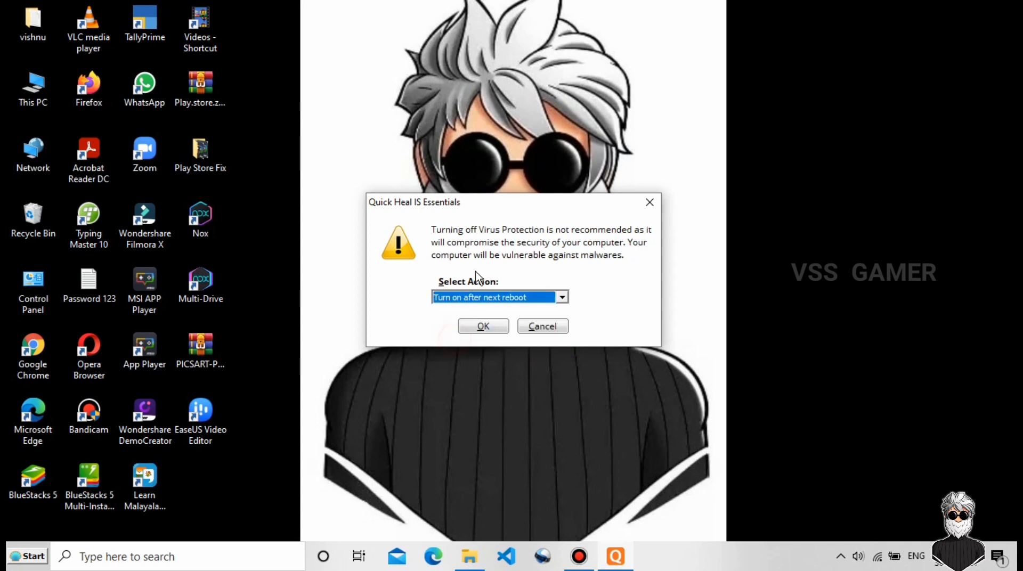
{"action": "left_click", "coordinate": [482, 327]}
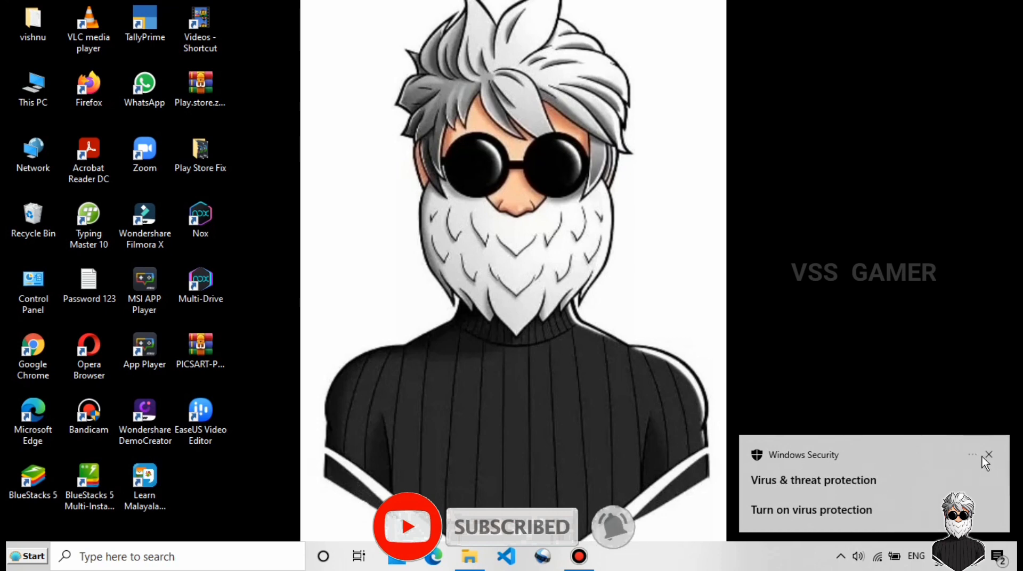
{"action": "left_click", "coordinate": [990, 457]}
{"action": "right_click", "coordinate": [684, 214]}
{"action": "left_click", "coordinate": [727, 267]}
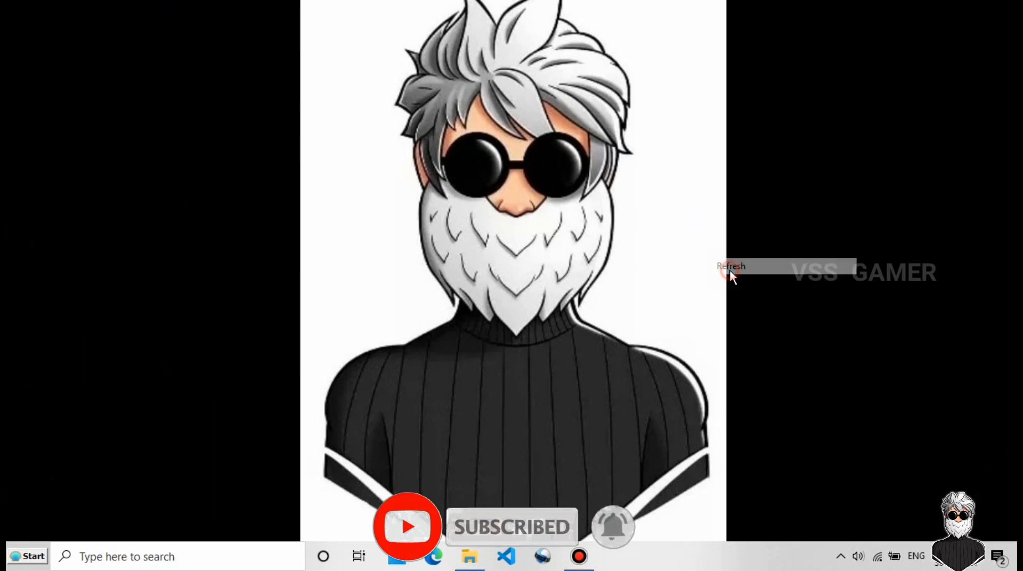
- Find and open the Windows Graphics settings page
{"action": "left_click", "coordinate": [222, 555]}
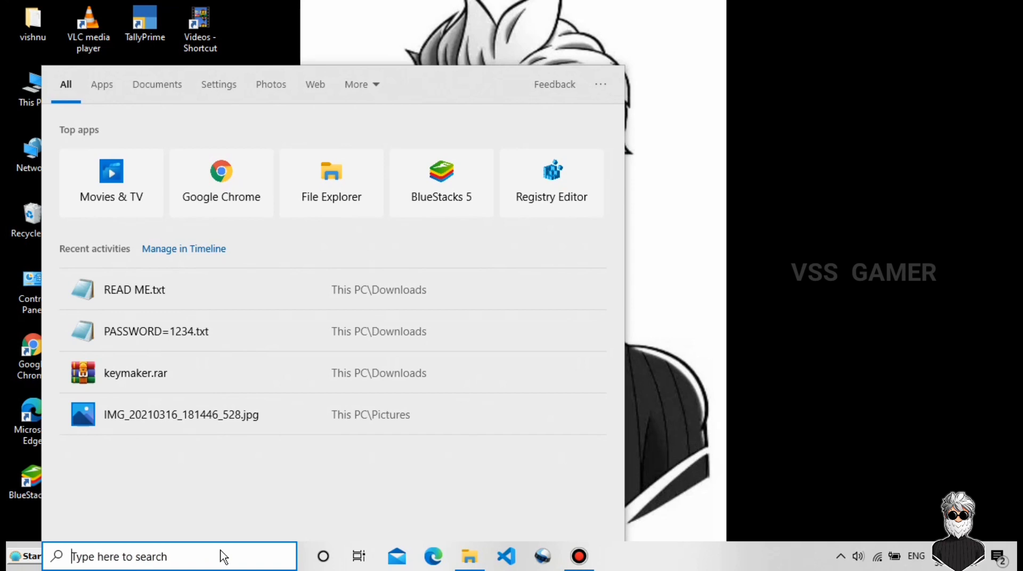
{"action": "type", "text": "gra"}
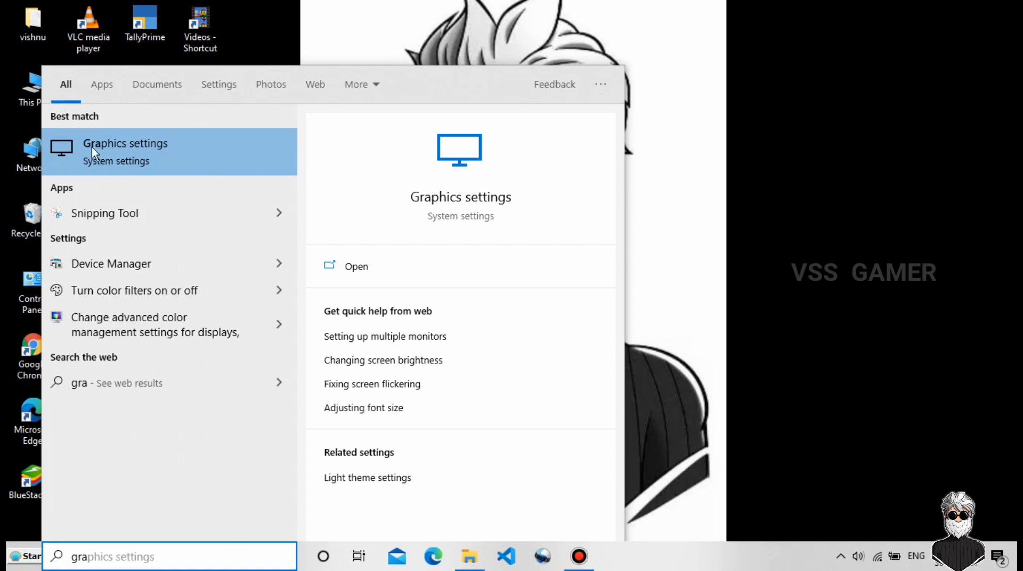
{"action": "left_click", "coordinate": [133, 152]}
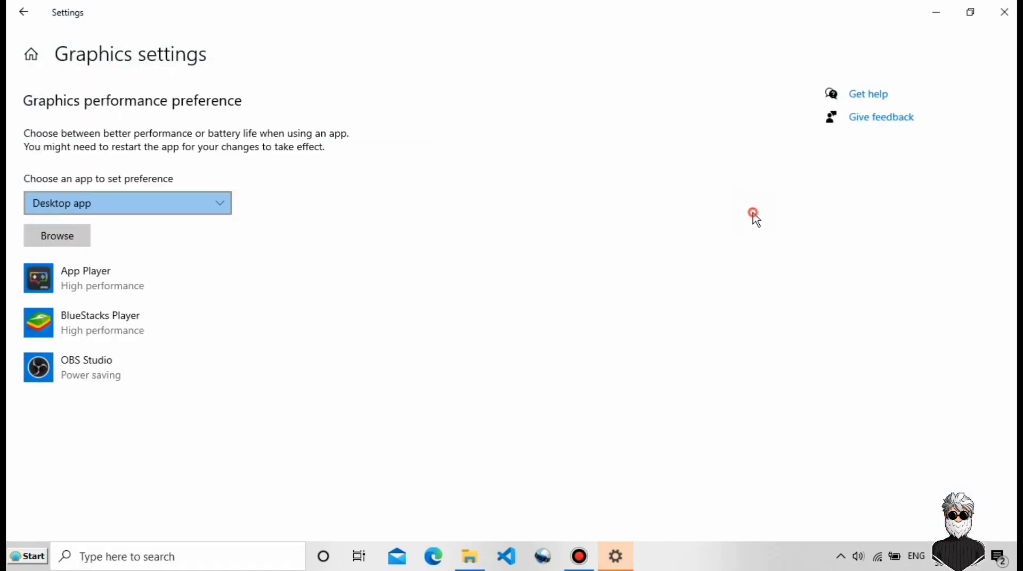
{"action": "left_click", "coordinate": [753, 214]}
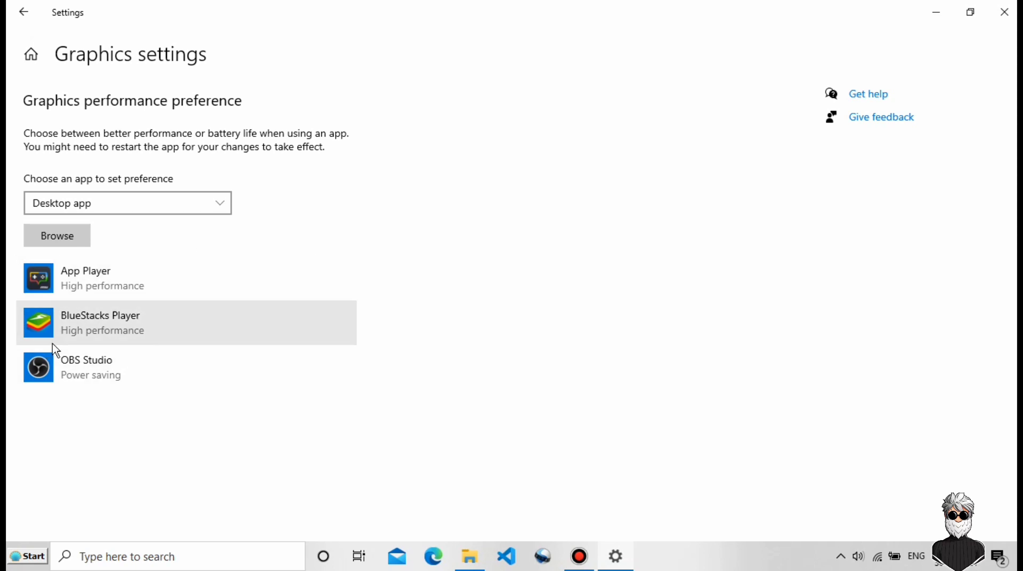
- Save High performance as the graphics preference for BlueStacks Player, close Settings and refresh the desktop
{"action": "left_click", "coordinate": [85, 333]}
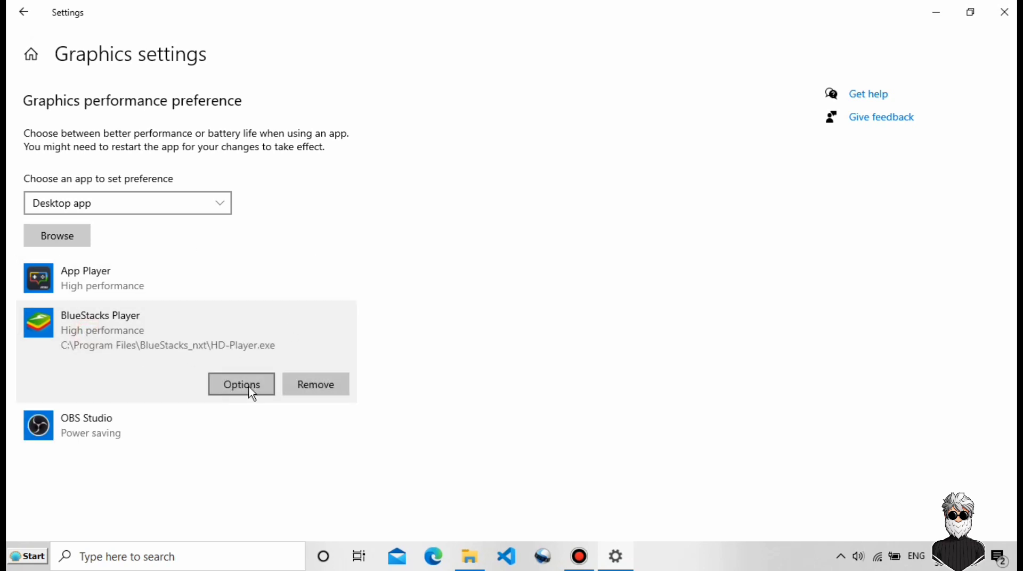
{"action": "left_click", "coordinate": [253, 392]}
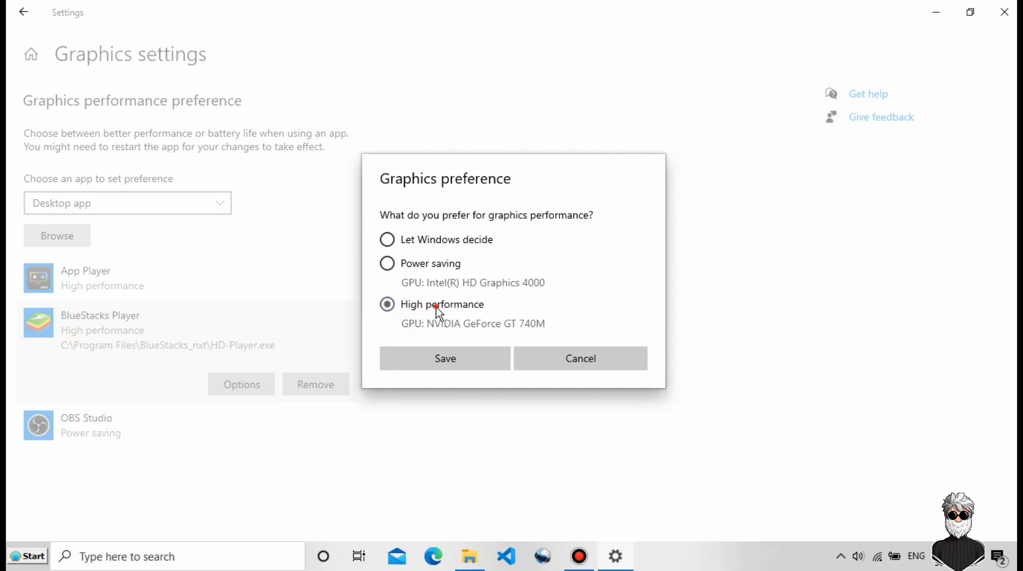
{"action": "left_click", "coordinate": [399, 307]}
{"action": "left_click", "coordinate": [432, 364]}
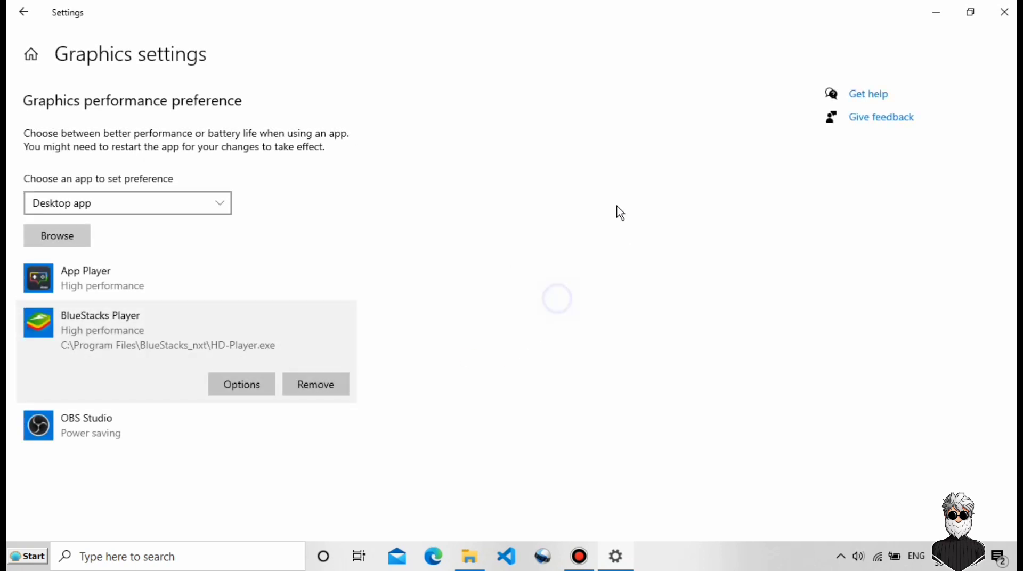
{"action": "left_click", "coordinate": [1004, 11]}
{"action": "right_click", "coordinate": [578, 129]}
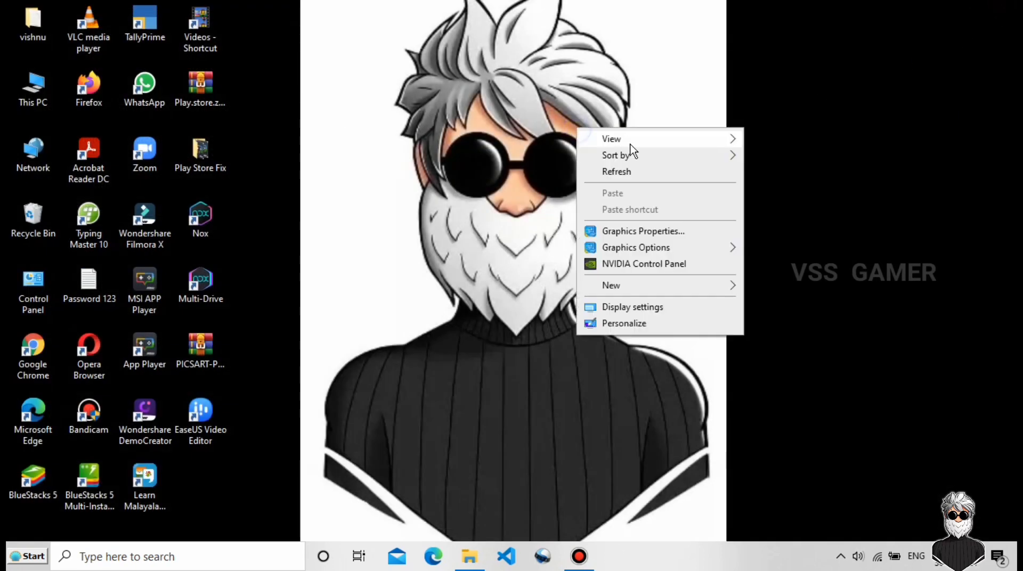
{"action": "left_click", "coordinate": [632, 171]}
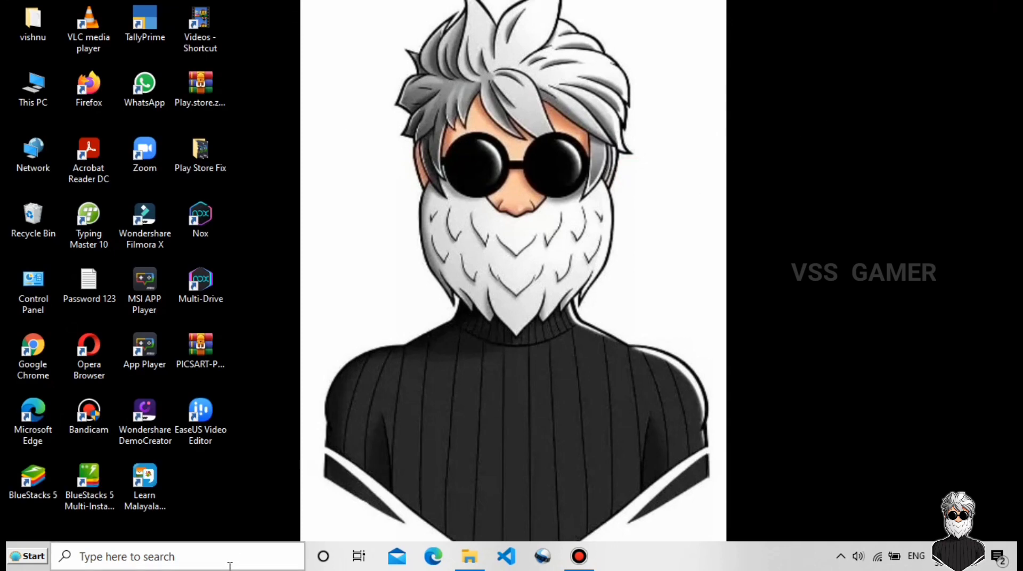
- Search Windows for "control", open Control Panel and maximize its window
{"action": "left_click", "coordinate": [202, 559]}
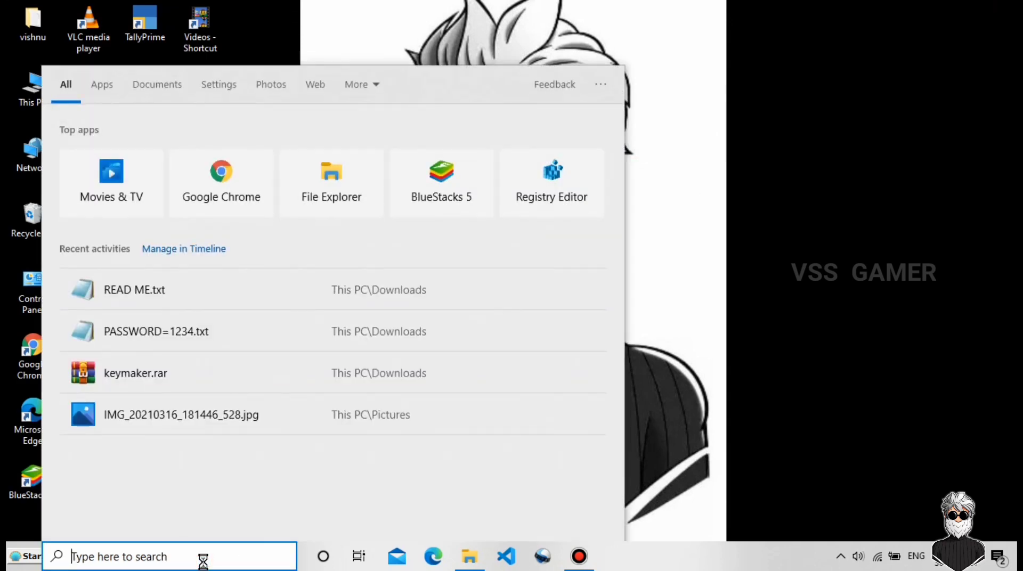
{"action": "type", "text": "contr"}
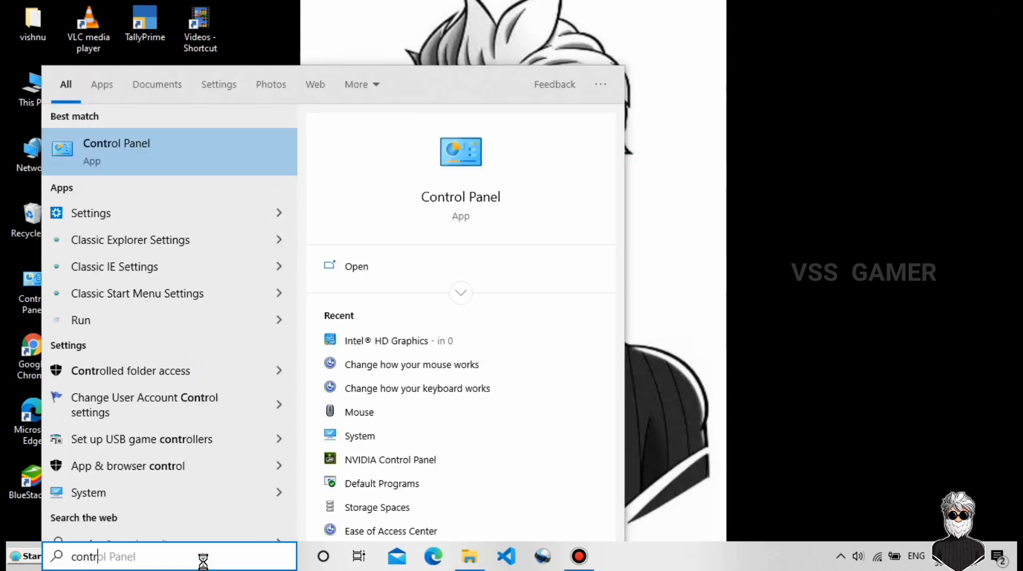
{"action": "type", "text": "ol"}
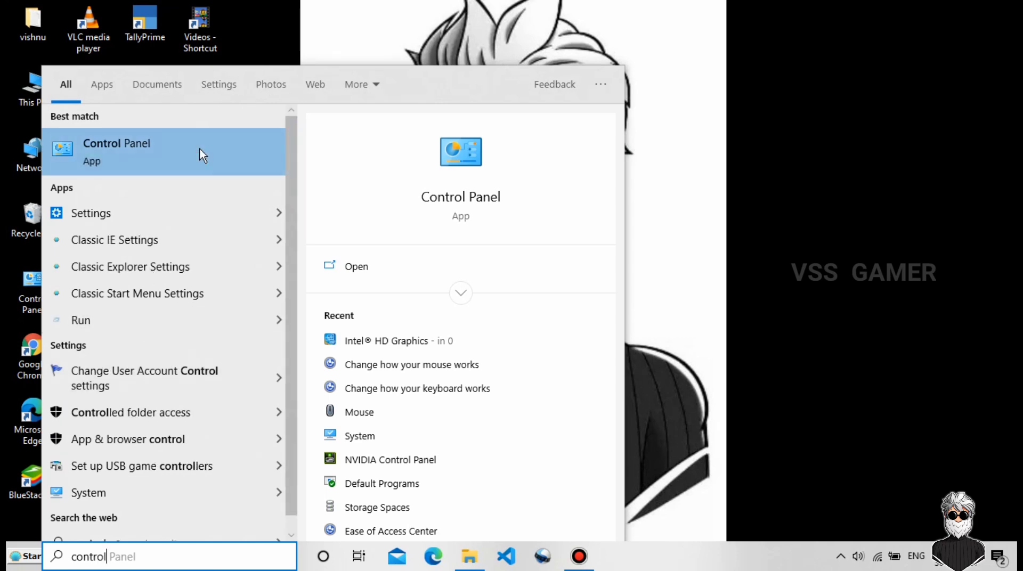
{"action": "left_click", "coordinate": [127, 152]}
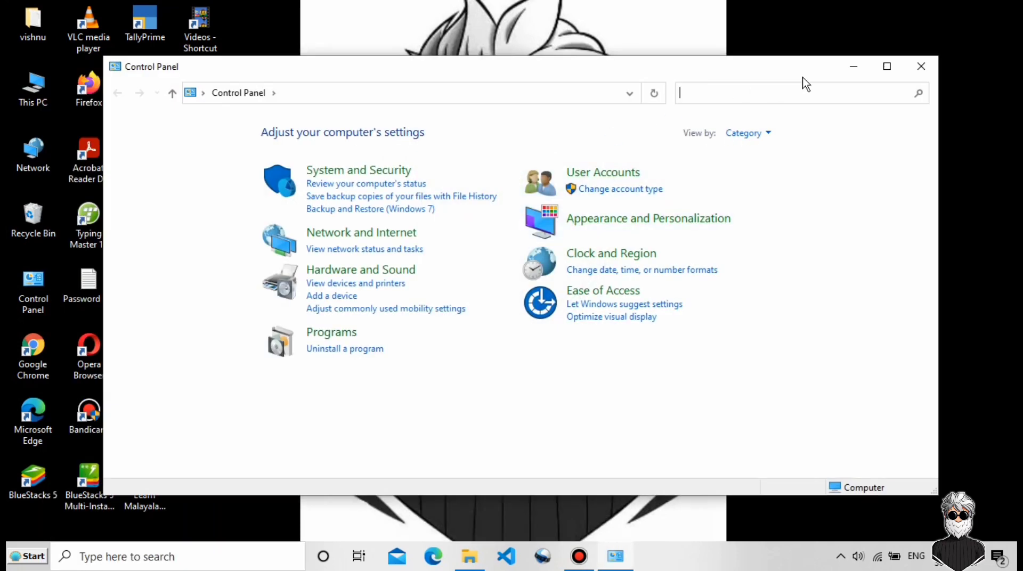
{"action": "left_click", "coordinate": [887, 66]}
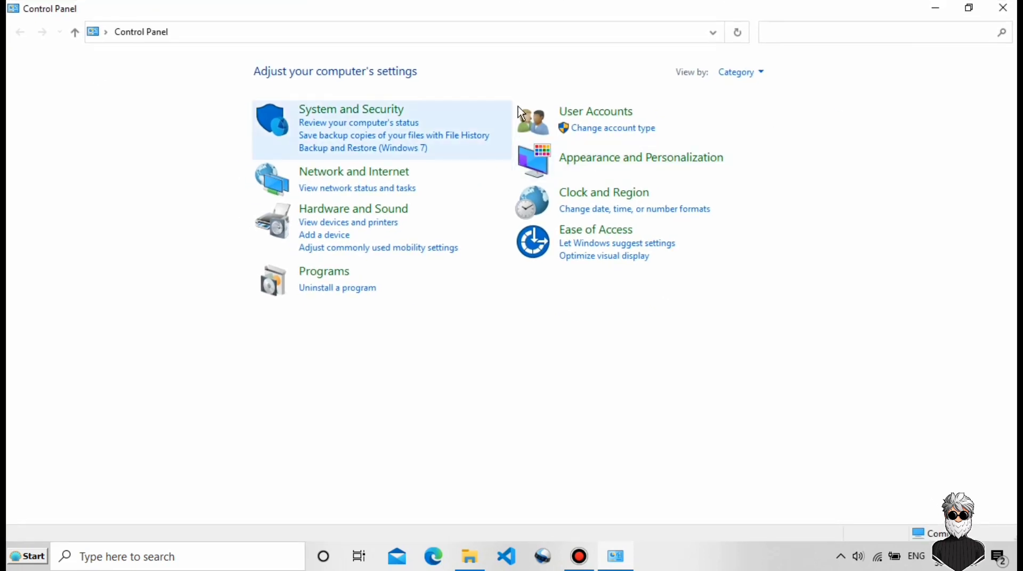
- Open the Mouse Keys setup within the Ease of Access mouse settings, accept its options and return to the Control Panel home page
{"action": "left_click", "coordinate": [586, 231]}
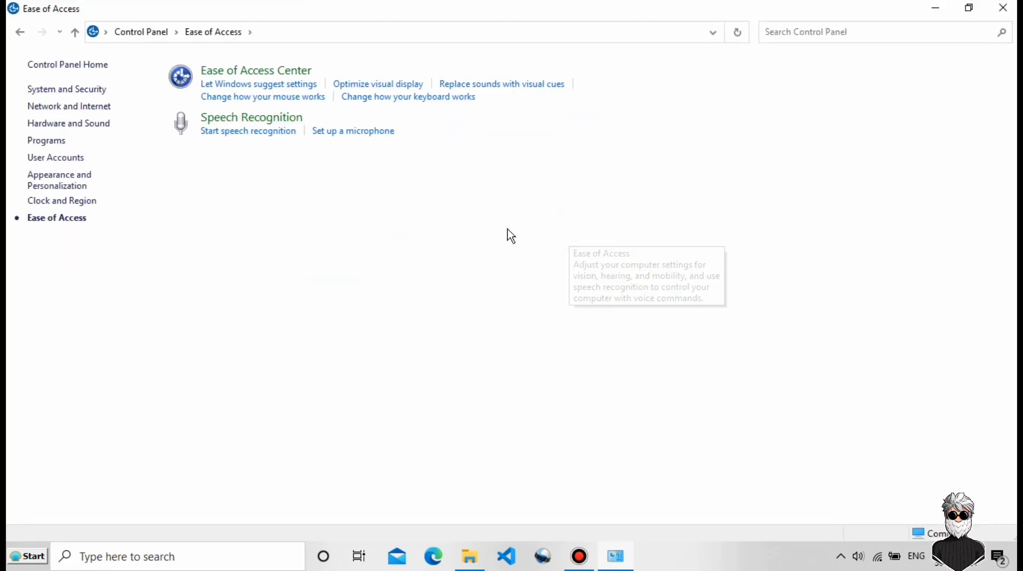
{"action": "left_click", "coordinate": [242, 99]}
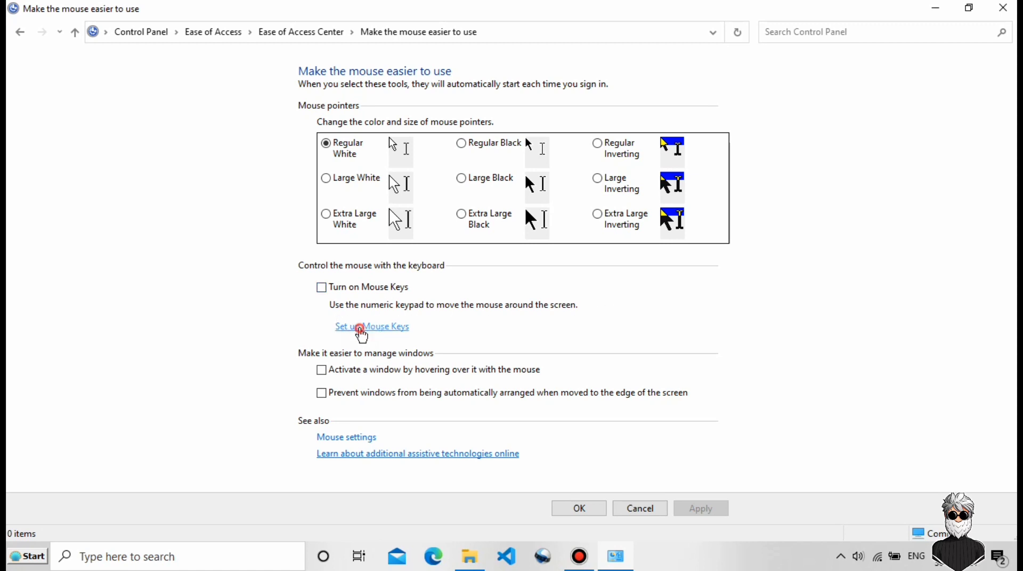
{"action": "left_click", "coordinate": [360, 329]}
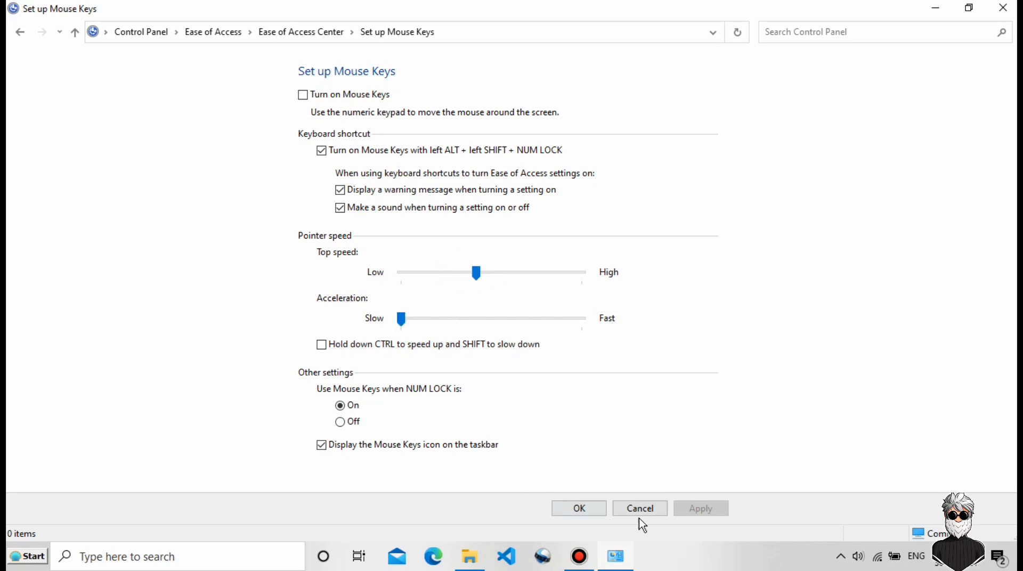
{"action": "left_click", "coordinate": [578, 510]}
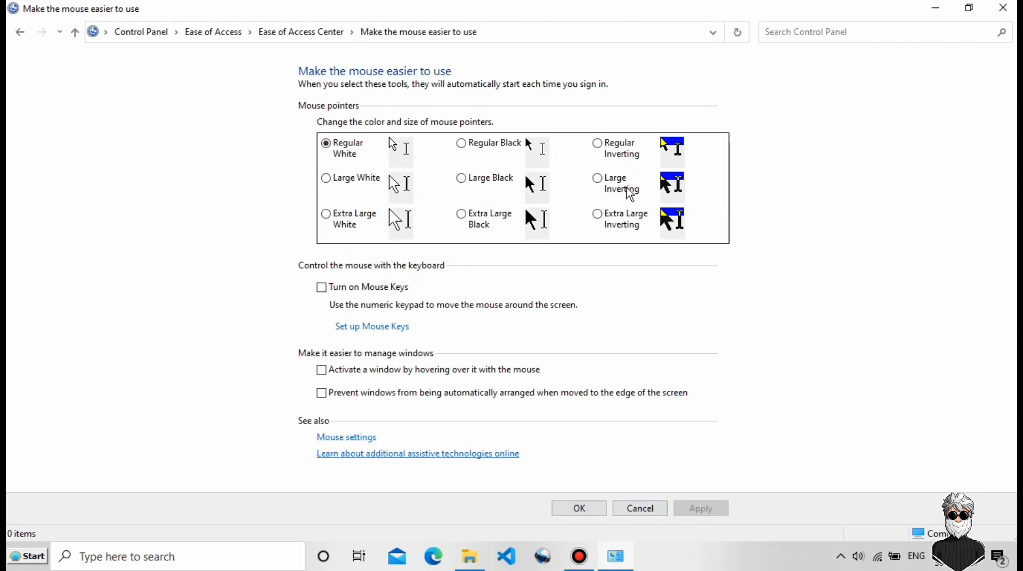
{"action": "left_click", "coordinate": [24, 35]}
{"action": "left_click", "coordinate": [24, 35]}
{"action": "left_click", "coordinate": [24, 35]}
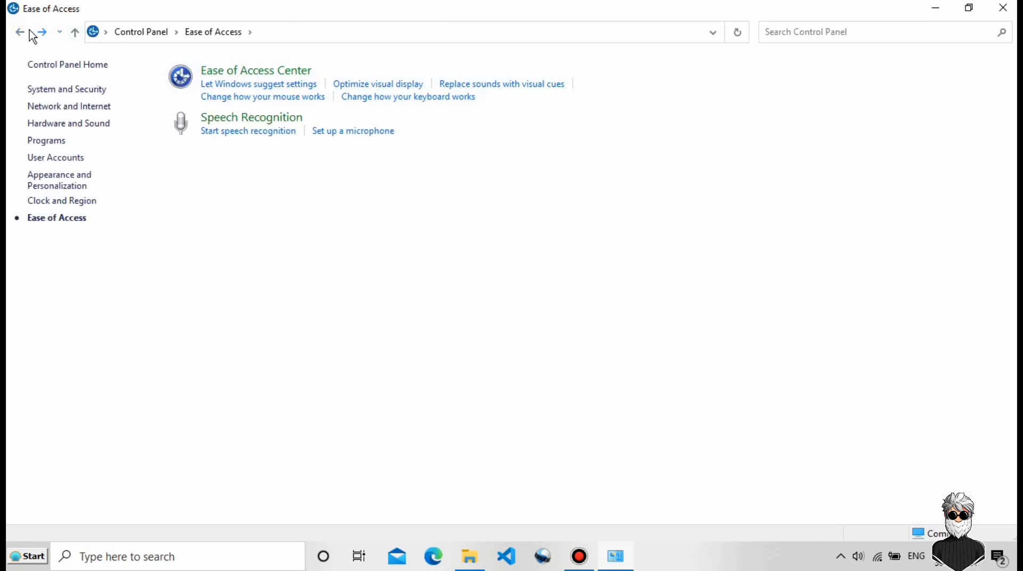
{"action": "left_click", "coordinate": [26, 34]}
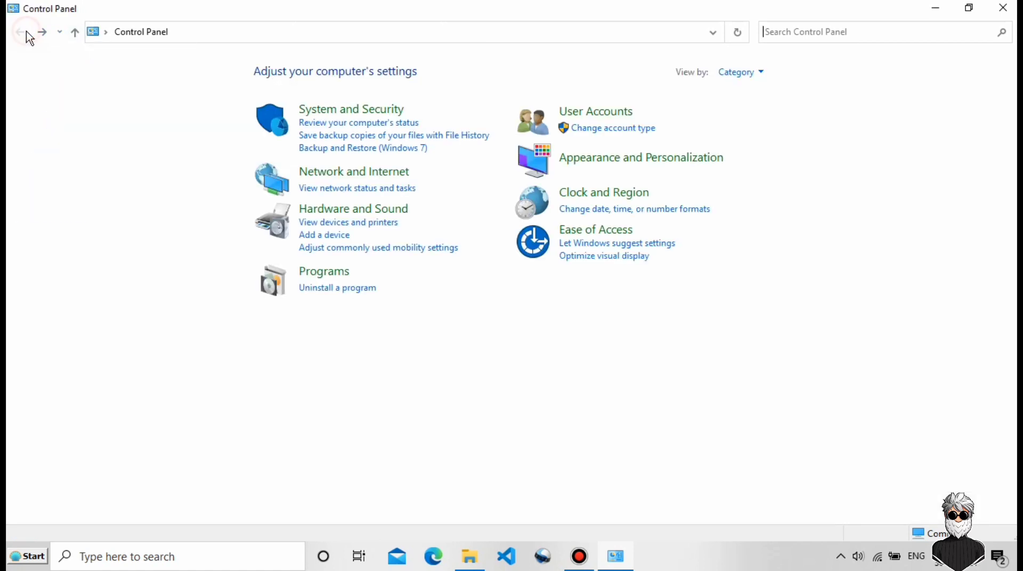
- Search Control Panel for "gra", open Intel HD Graphics, close the Control Panel window and refresh the desktop
{"action": "left_click", "coordinate": [837, 35]}
{"action": "type", "text": "gra"}
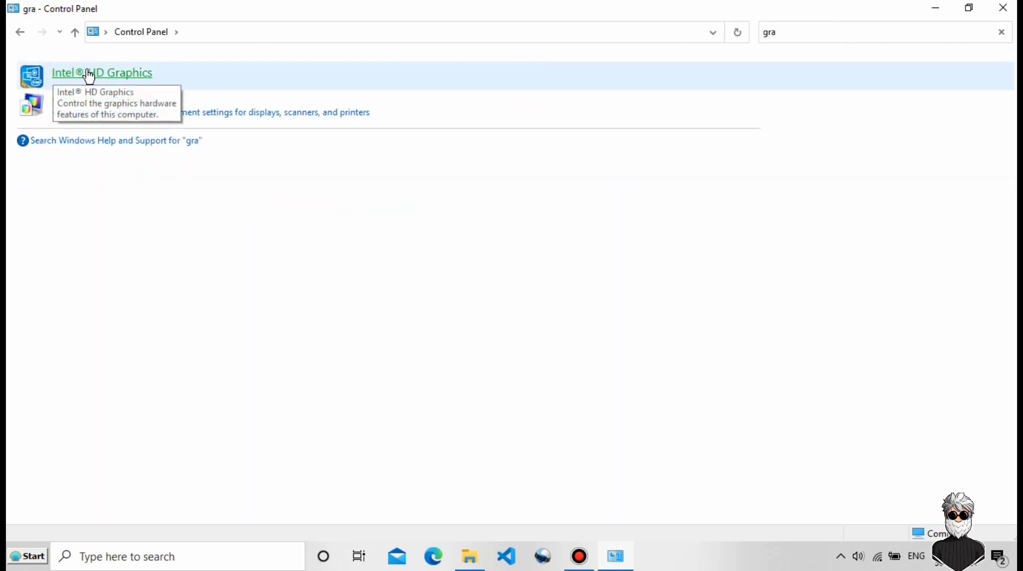
{"action": "left_click", "coordinate": [1003, 7]}
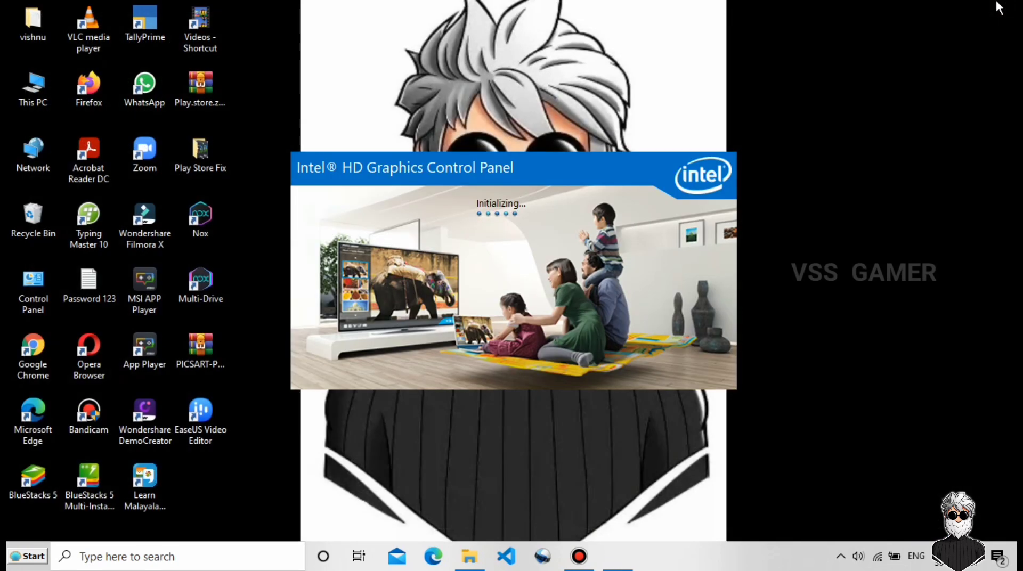
{"action": "right_click", "coordinate": [951, 52]}
{"action": "left_click", "coordinate": [930, 102]}
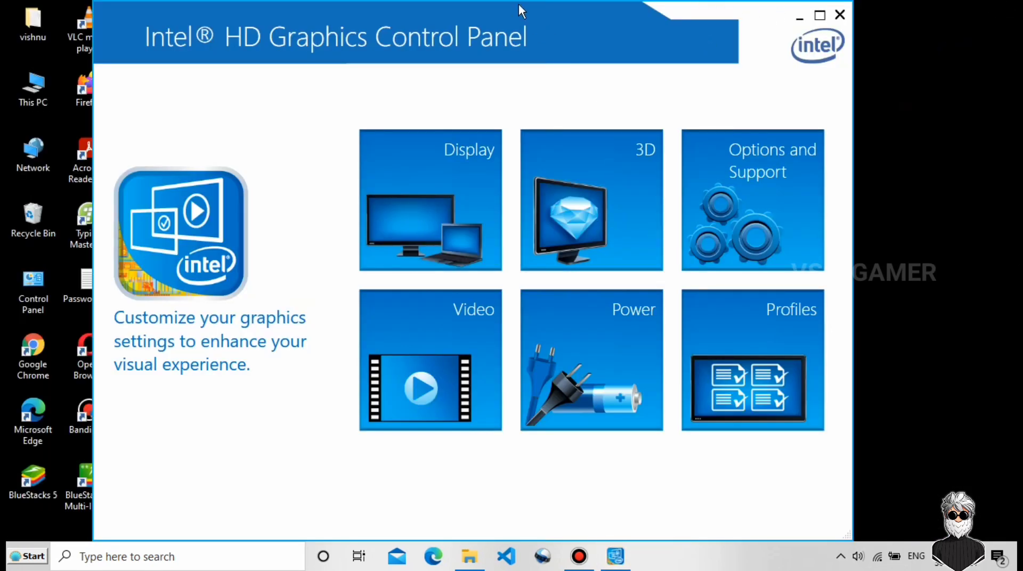
- In the Intel 3D settings, choose Enable for Application Optimal Mode, apply it and return to the main page
{"action": "left_click_drag", "start_coordinate": [520, 9], "coordinate": [609, 20]}
{"action": "left_click", "coordinate": [695, 205]}
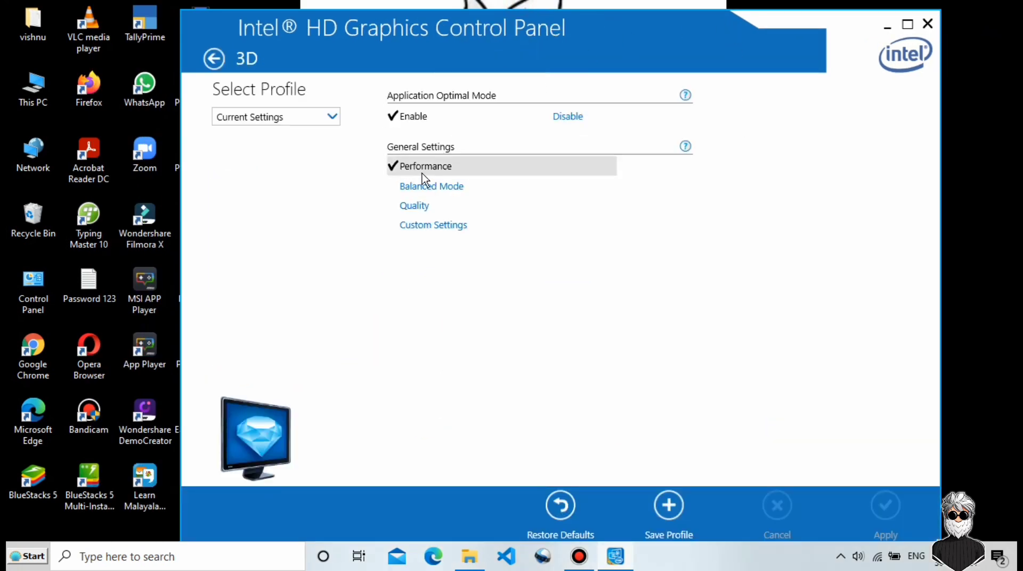
{"action": "left_click", "coordinate": [403, 115]}
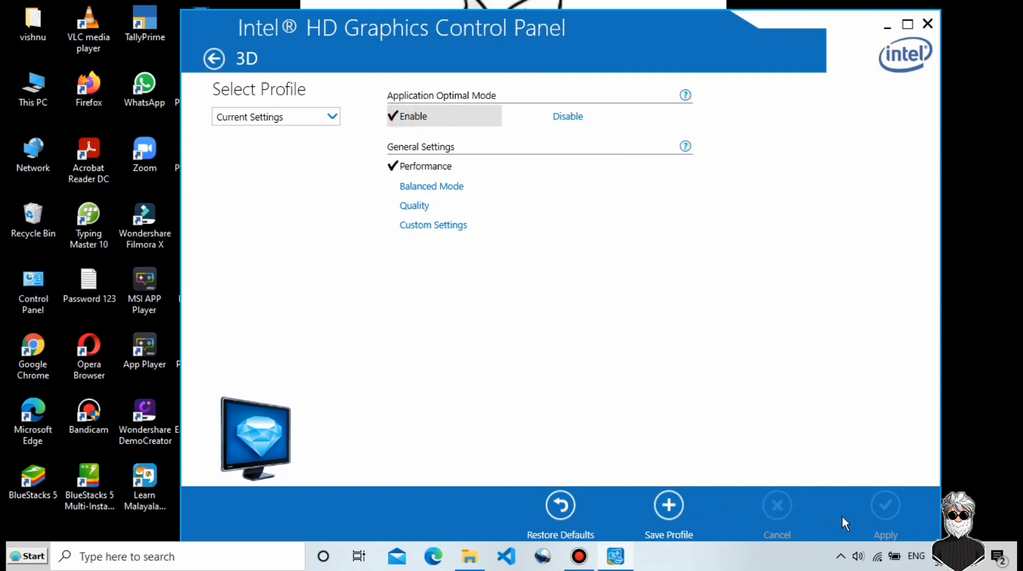
{"action": "left_click", "coordinate": [884, 507]}
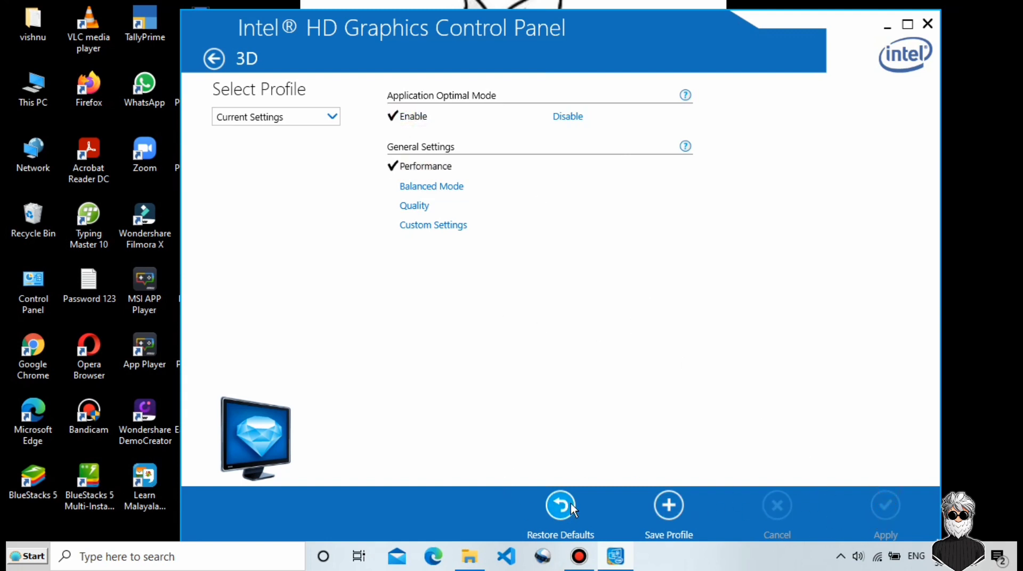
{"action": "left_click", "coordinate": [214, 59]}
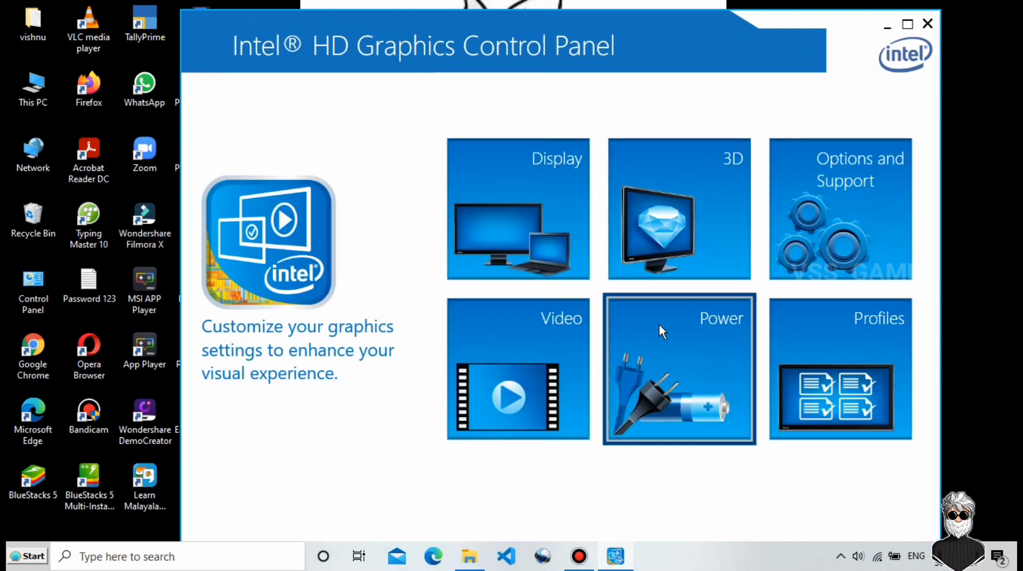
- In the Intel Power settings, choose the Maximum Performance graphics plan for On Battery and return to the main page
{"action": "left_click", "coordinate": [676, 352]}
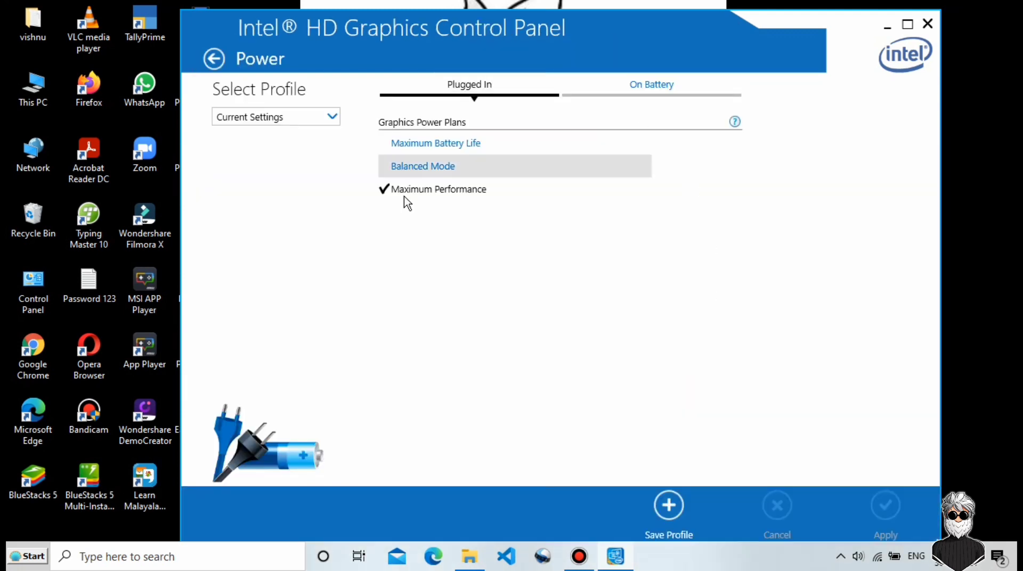
{"action": "left_click", "coordinate": [621, 93]}
{"action": "left_click", "coordinate": [431, 191]}
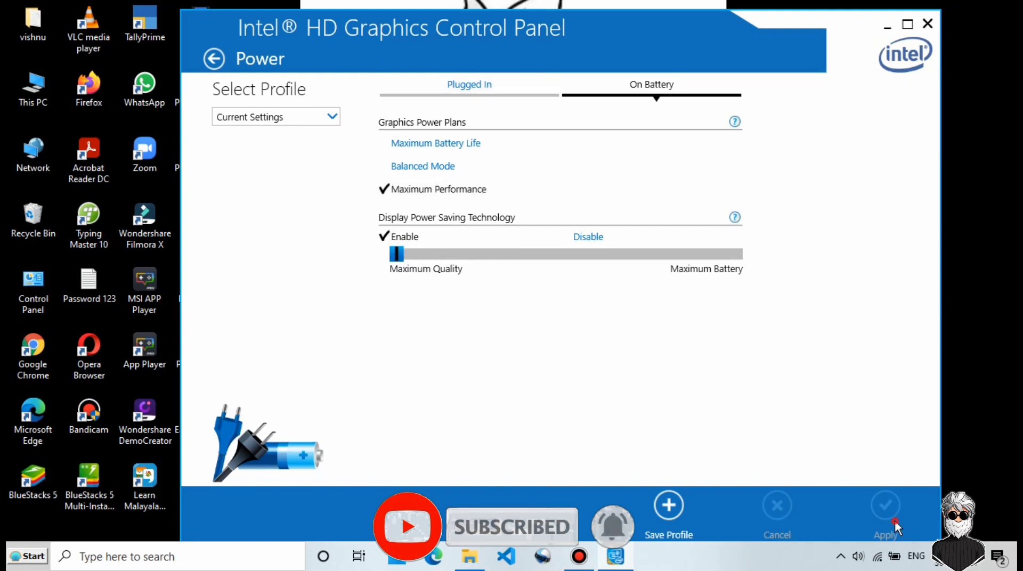
{"action": "left_click", "coordinate": [214, 63]}
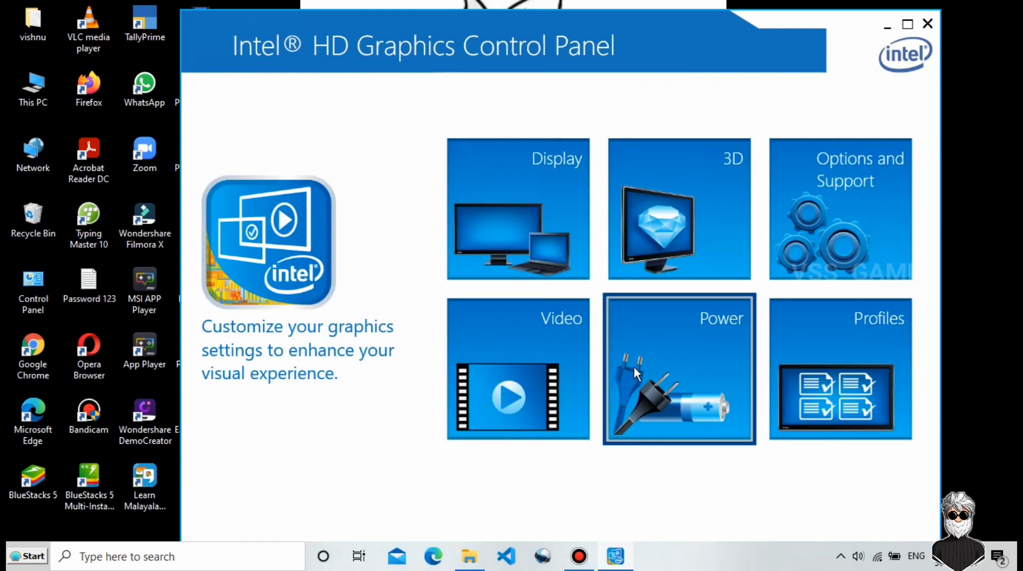
- Close the Intel HD Graphics Control Panel, launch BlueStacks 5 and reposition its window on the desktop
{"action": "left_click", "coordinate": [929, 24]}
{"action": "double_click", "coordinate": [24, 481]}
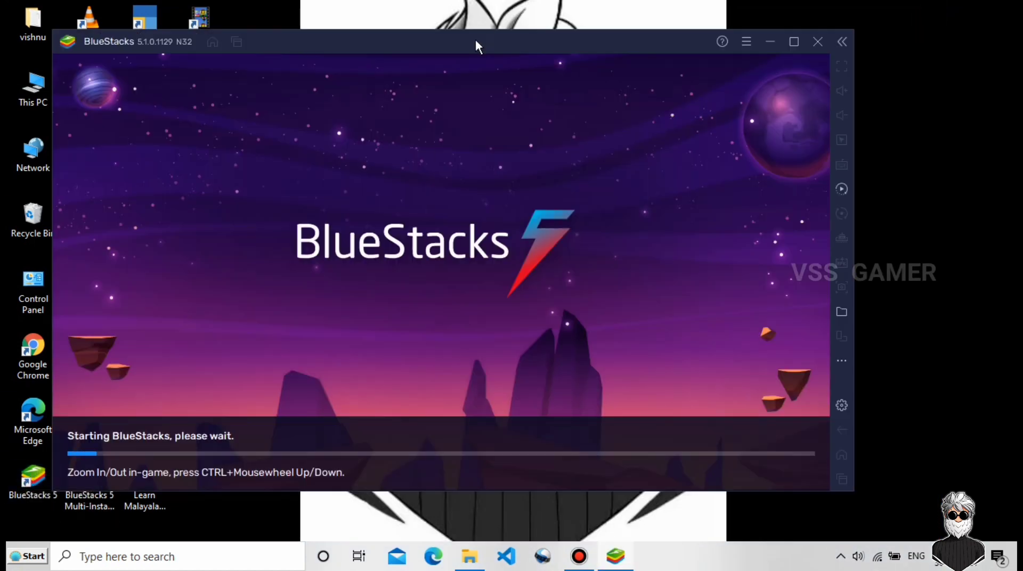
{"action": "left_click_drag", "start_coordinate": [475, 39], "coordinate": [520, 51]}
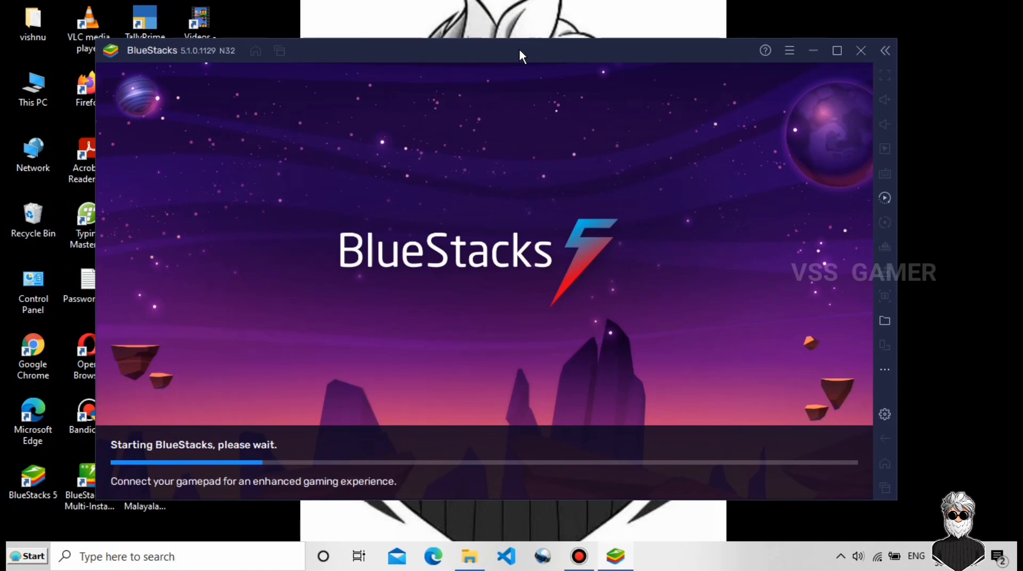
- Open Task Manager with BlueStacks running and go to the details entry of the BlueStacks Player process
{"action": "left_click_drag", "start_coordinate": [616, 49], "coordinate": [661, 49]}
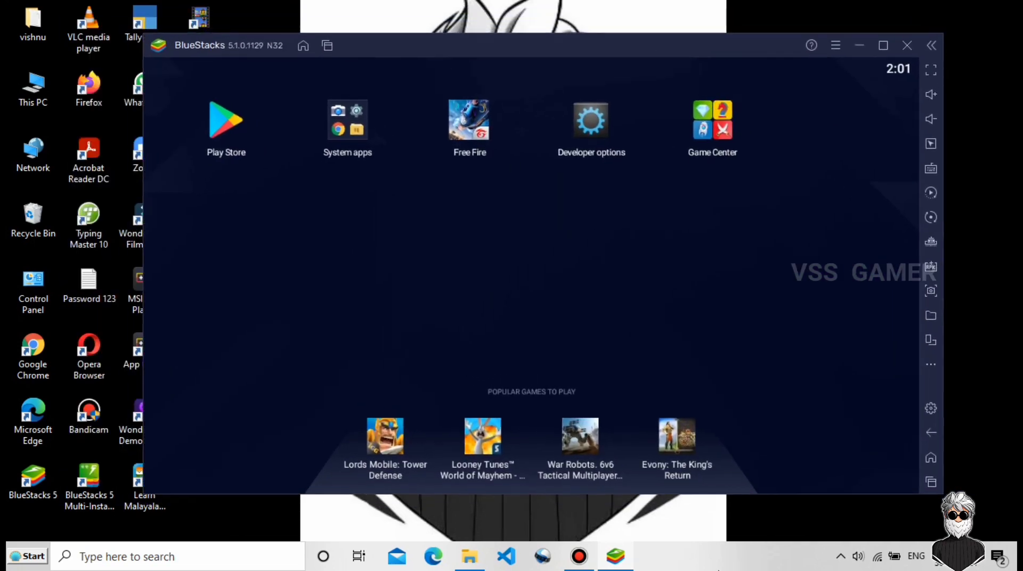
{"action": "right_click", "coordinate": [713, 560]}
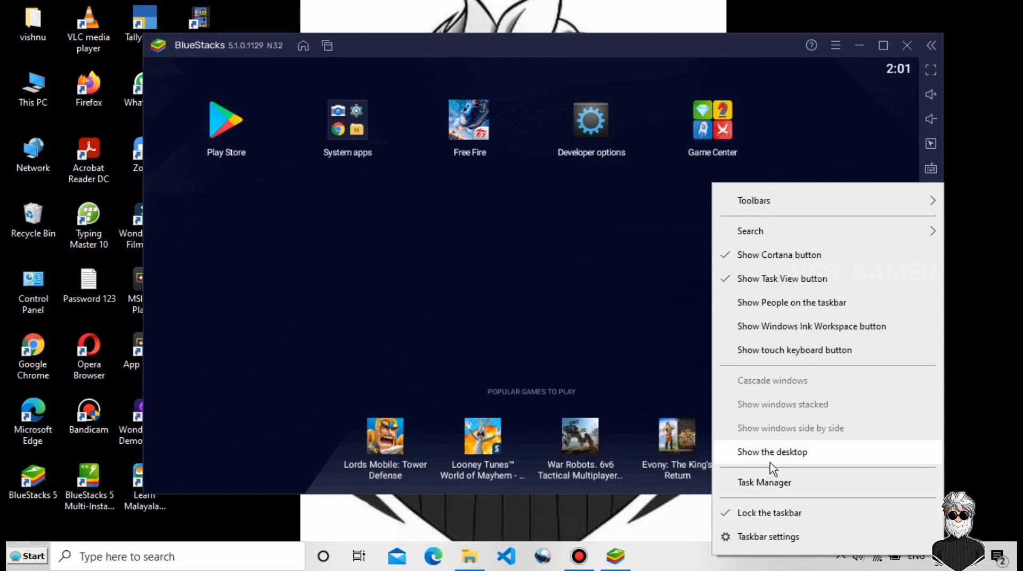
{"action": "left_click", "coordinate": [772, 483]}
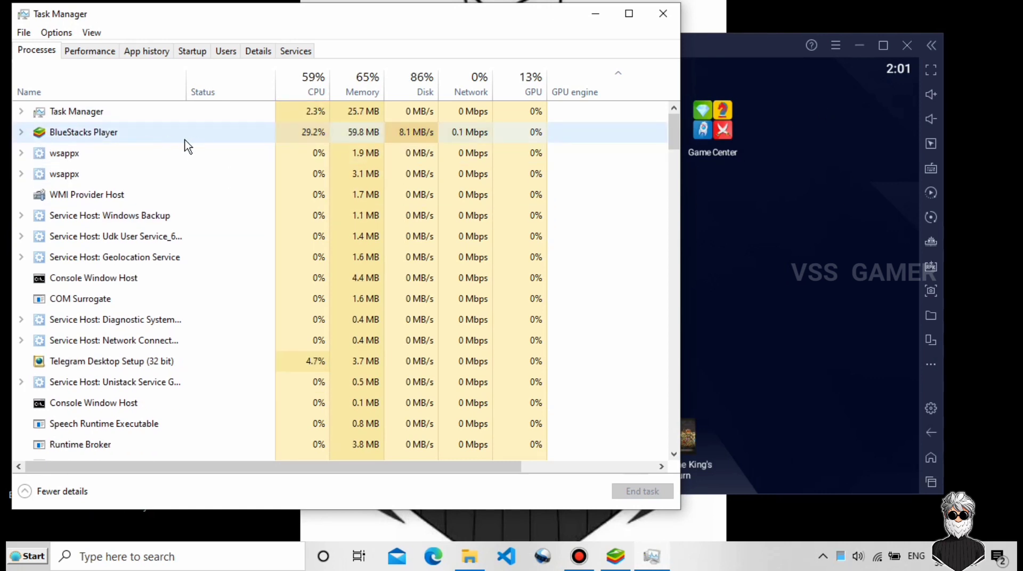
{"action": "left_click", "coordinate": [22, 132]}
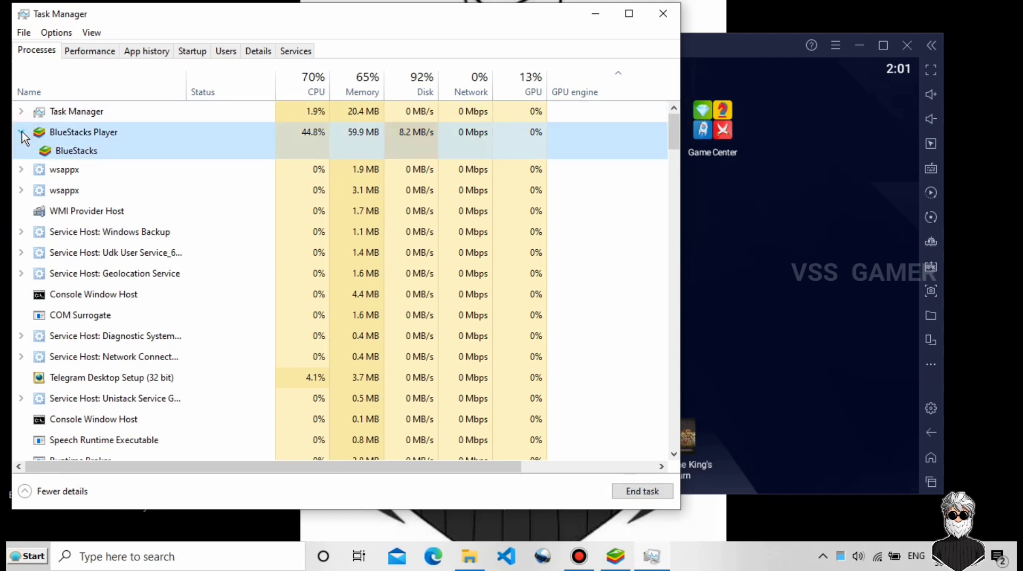
{"action": "right_click", "coordinate": [62, 134]}
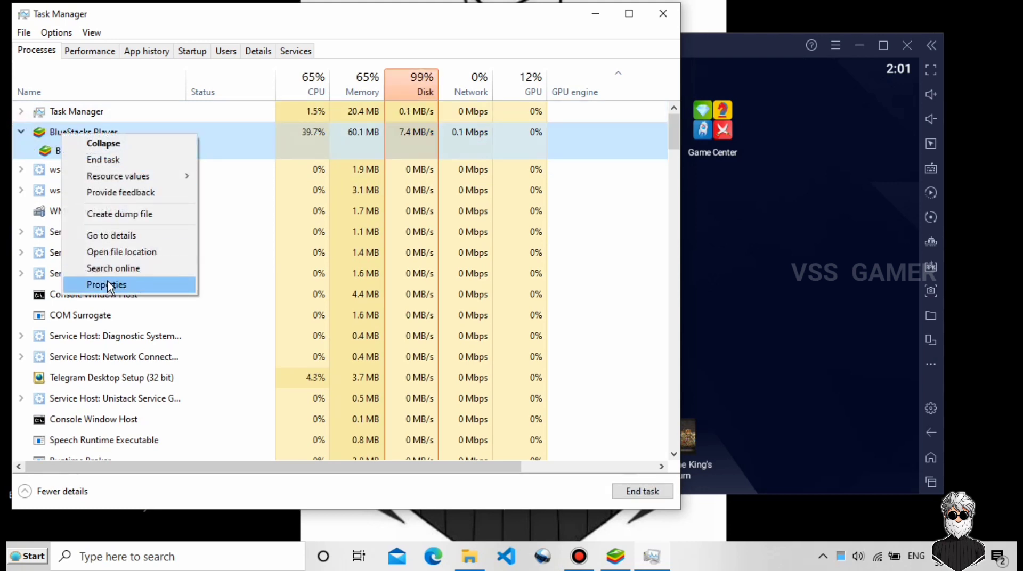
{"action": "left_click", "coordinate": [131, 236]}
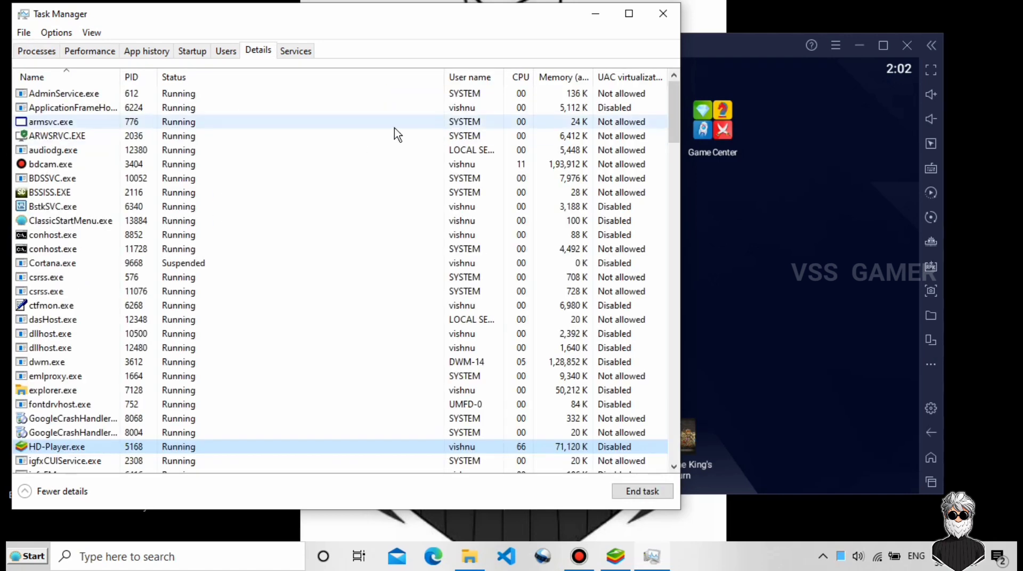
- Set the priority of the HD-Player.exe process to High, close Task Manager and refresh the desktop
{"action": "scroll", "coordinate": [154, 330], "scroll_direction": "down", "scroll_amount": 2}
{"action": "right_click", "coordinate": [47, 365]}
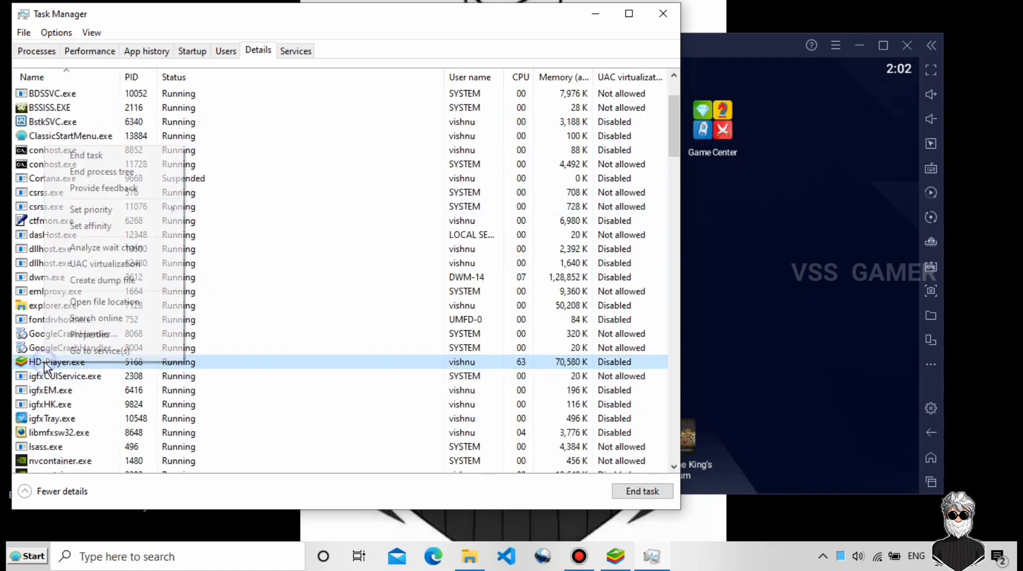
{"action": "mouse_move", "coordinate": [118, 211]}
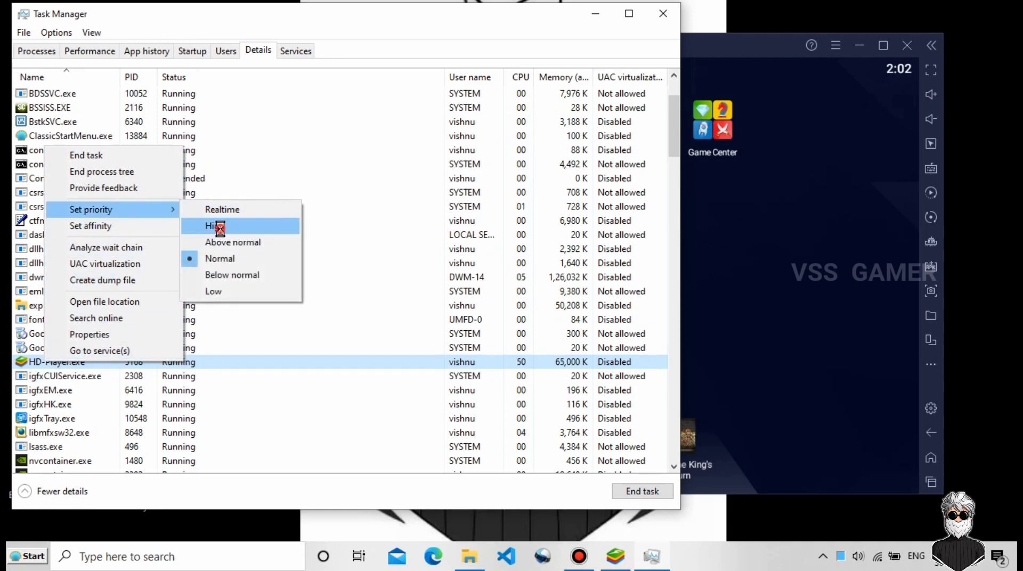
{"action": "left_click", "coordinate": [220, 226]}
{"action": "left_click", "coordinate": [524, 297]}
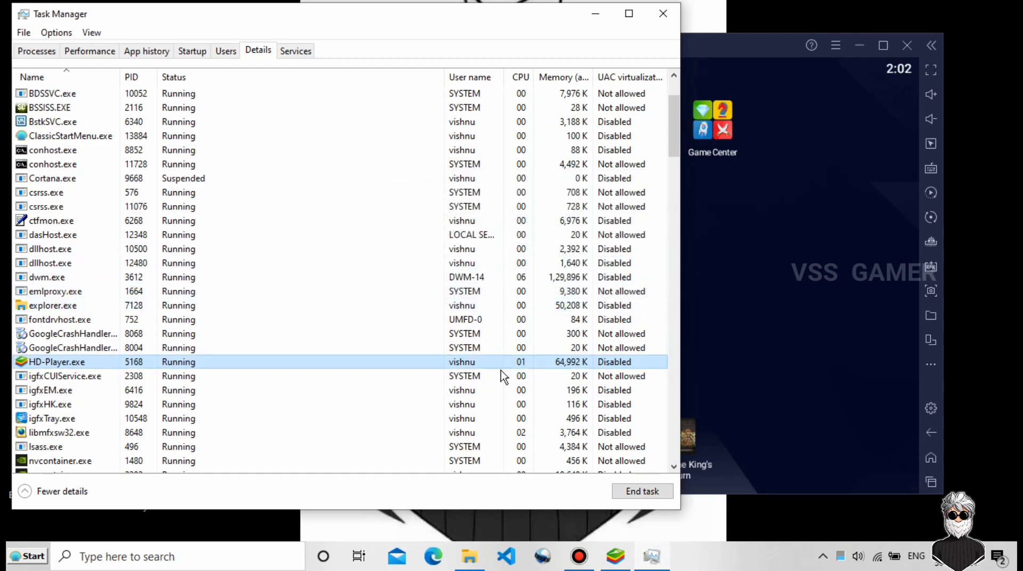
{"action": "left_click", "coordinate": [662, 11]}
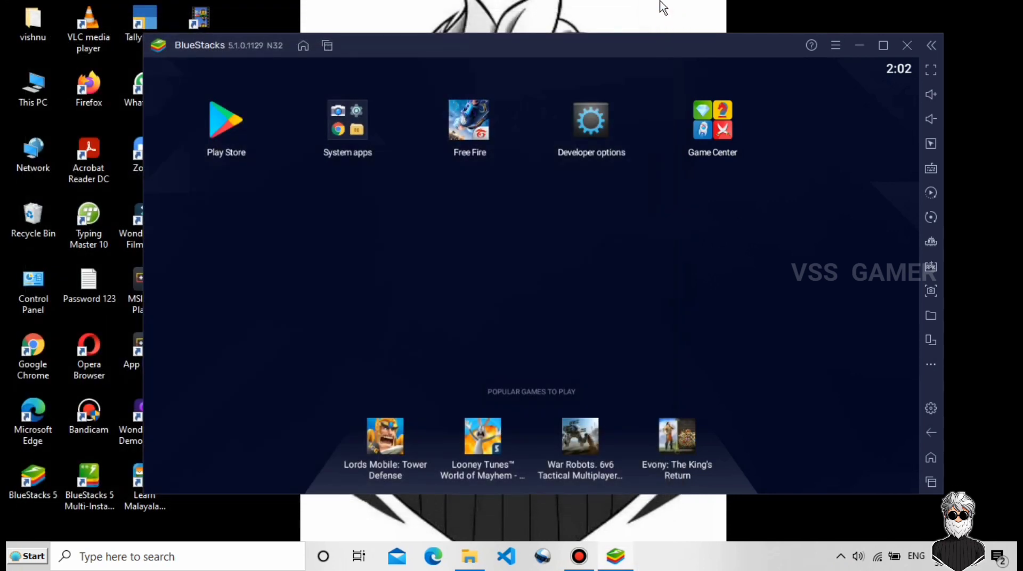
{"action": "right_click", "coordinate": [662, 7]}
{"action": "left_click", "coordinate": [706, 45]}
- Search the Play Store for "devolver option", view the Developer Options Shortcut page by SingleByte, and clear all recent apps
{"action": "left_click", "coordinate": [224, 132]}
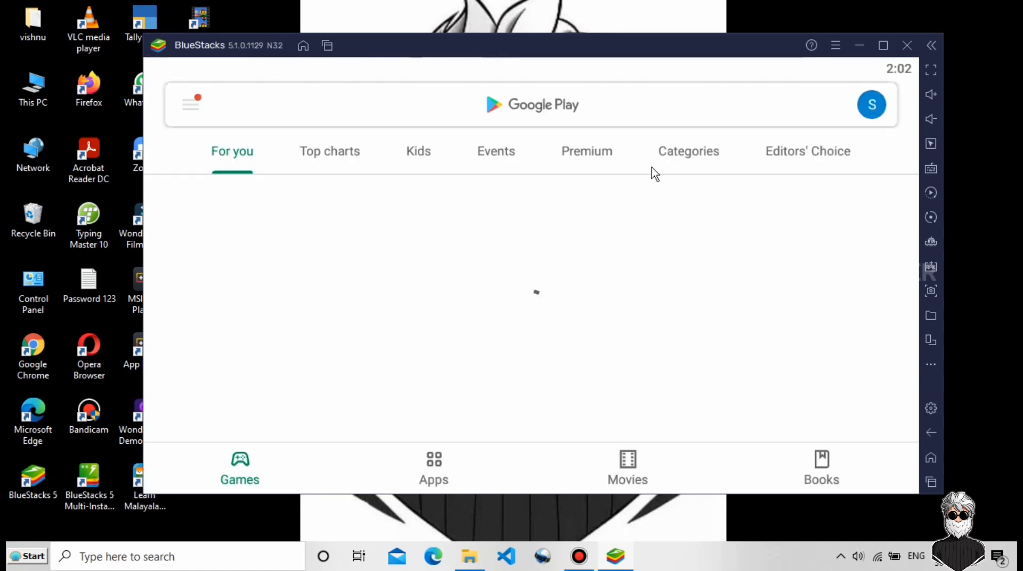
{"action": "left_click", "coordinate": [558, 114]}
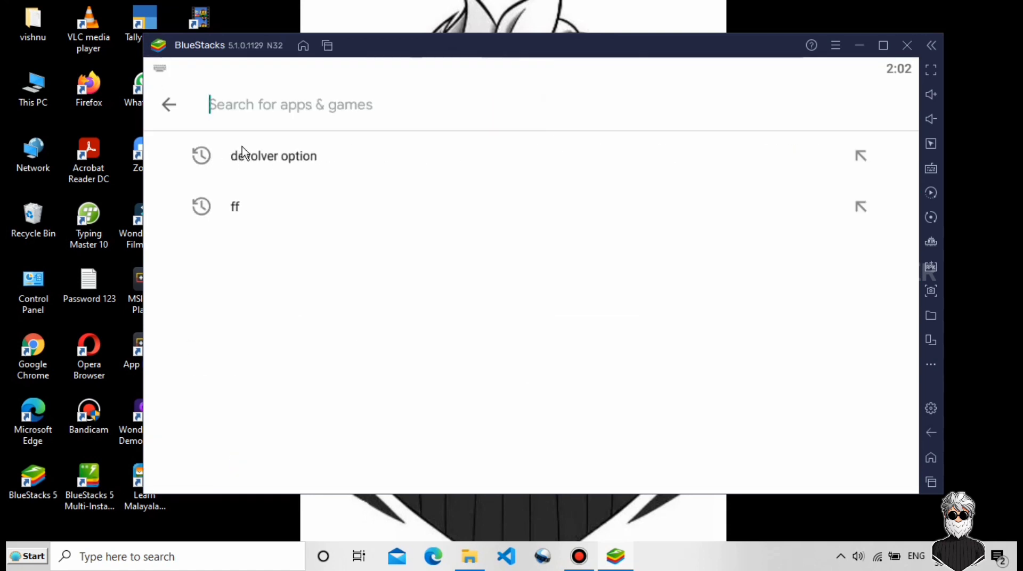
{"action": "left_click", "coordinate": [268, 170]}
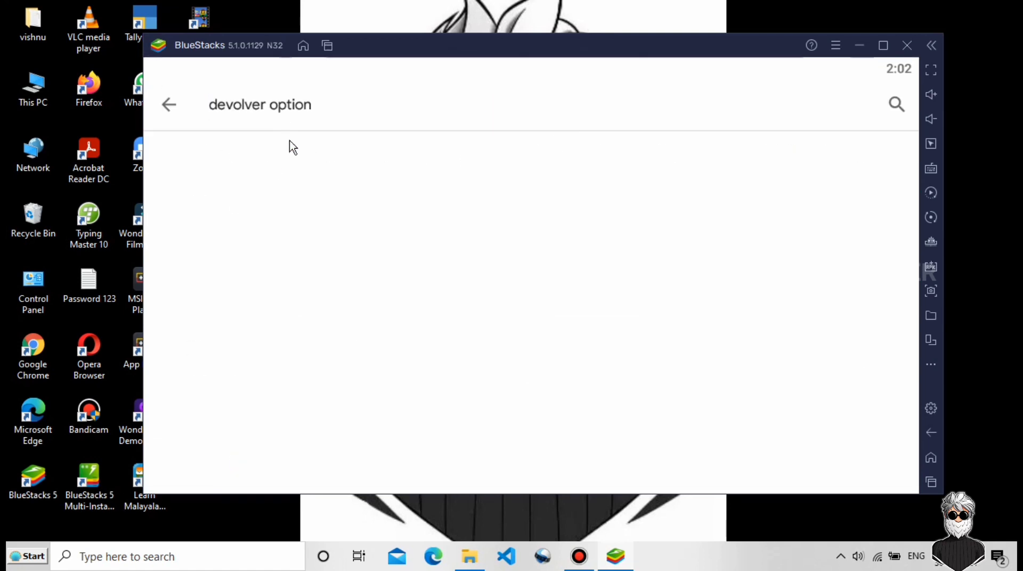
{"action": "scroll", "coordinate": [411, 197], "scroll_direction": "down", "scroll_amount": 5}
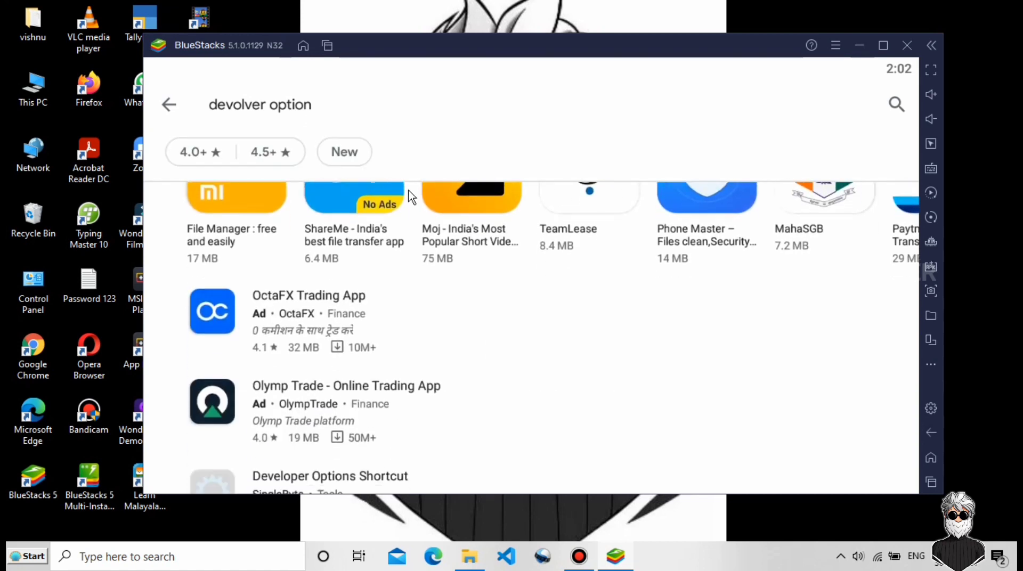
{"action": "scroll", "coordinate": [411, 197], "scroll_direction": "up", "scroll_amount": 3}
{"action": "scroll", "coordinate": [412, 197], "scroll_direction": "down", "scroll_amount": 3}
{"action": "scroll", "coordinate": [256, 248], "scroll_direction": "down", "scroll_amount": 2}
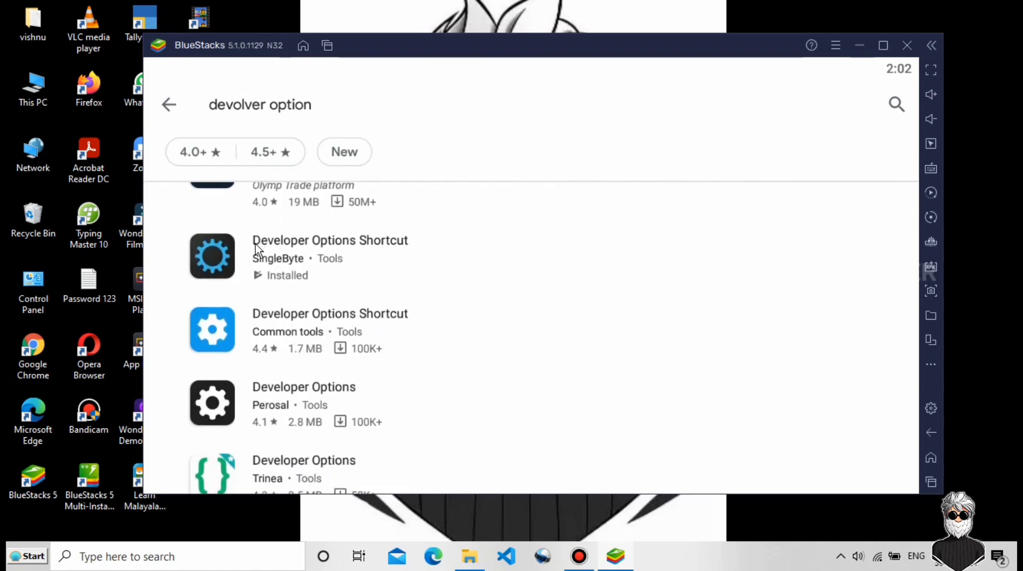
{"action": "left_click", "coordinate": [246, 265]}
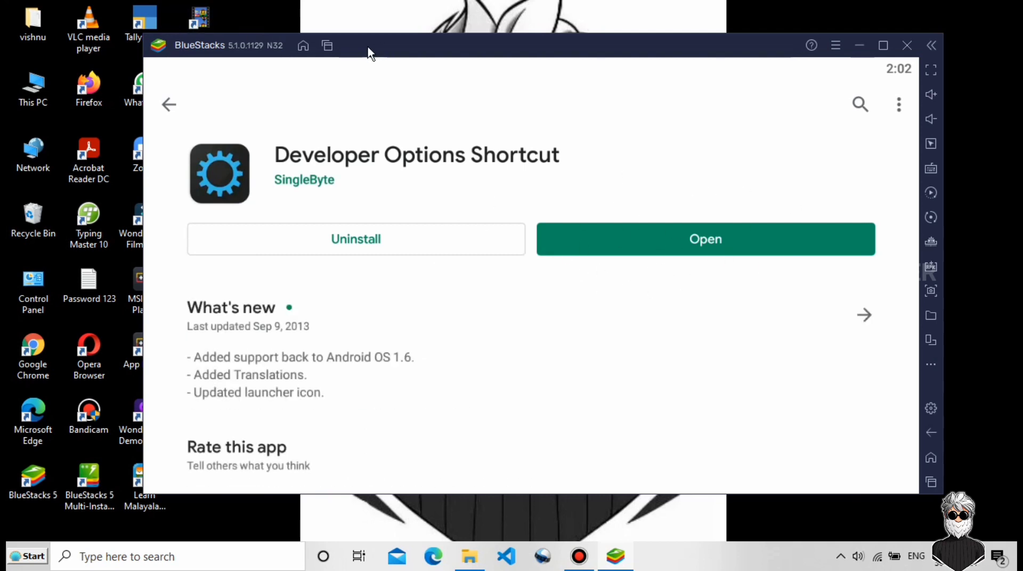
{"action": "left_click", "coordinate": [327, 47]}
{"action": "left_click", "coordinate": [716, 108]}
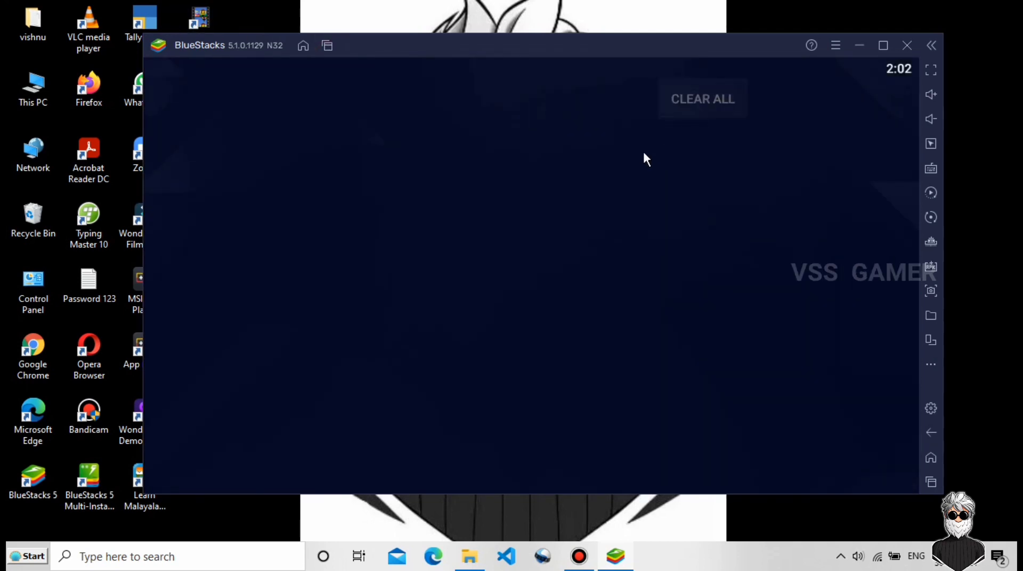
- Open Developer options in BlueStacks, switch them on and return to the home screen
{"action": "left_click", "coordinate": [603, 122]}
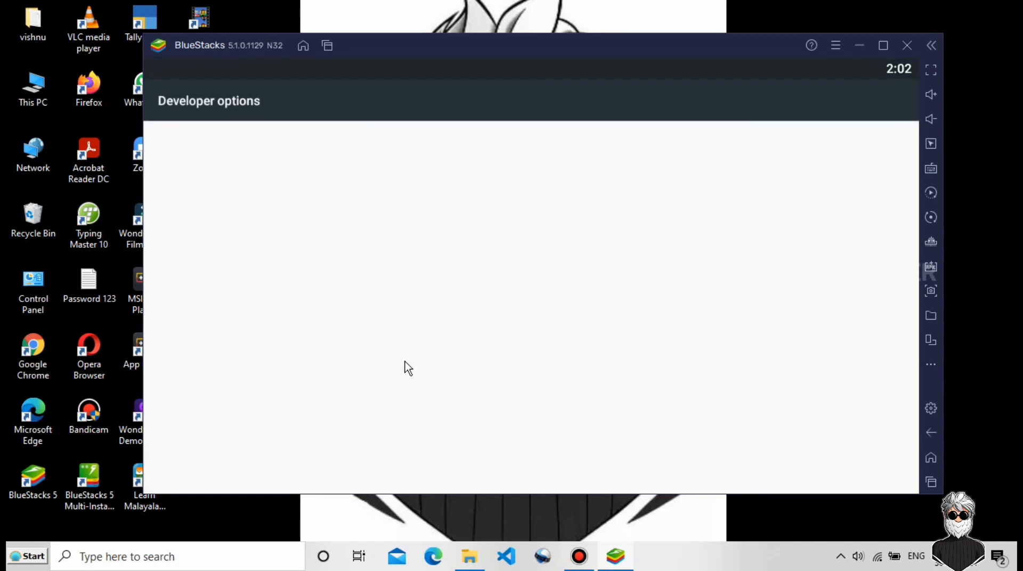
{"action": "left_click", "coordinate": [906, 149]}
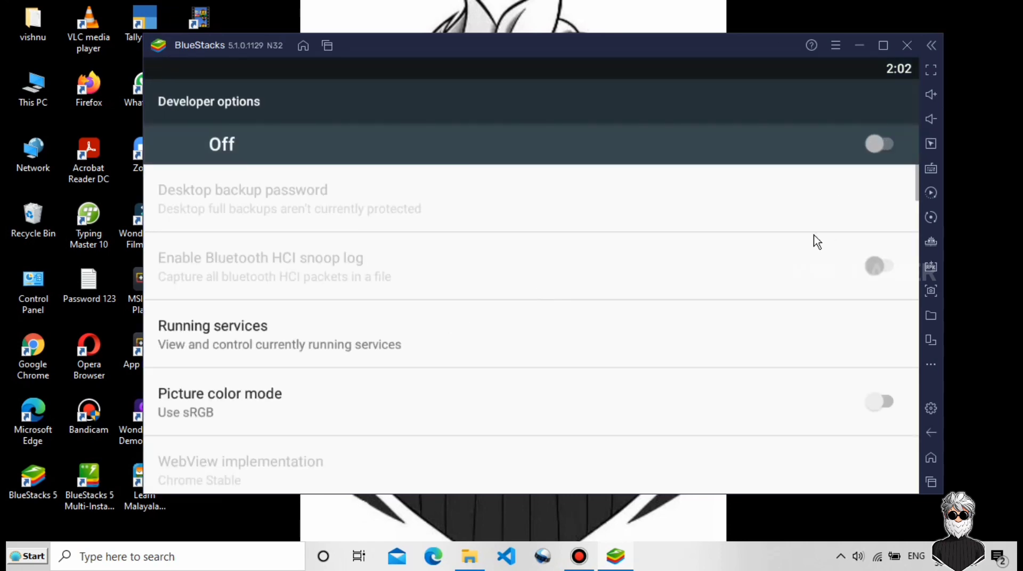
{"action": "left_click", "coordinate": [876, 144]}
{"action": "left_click", "coordinate": [726, 337]}
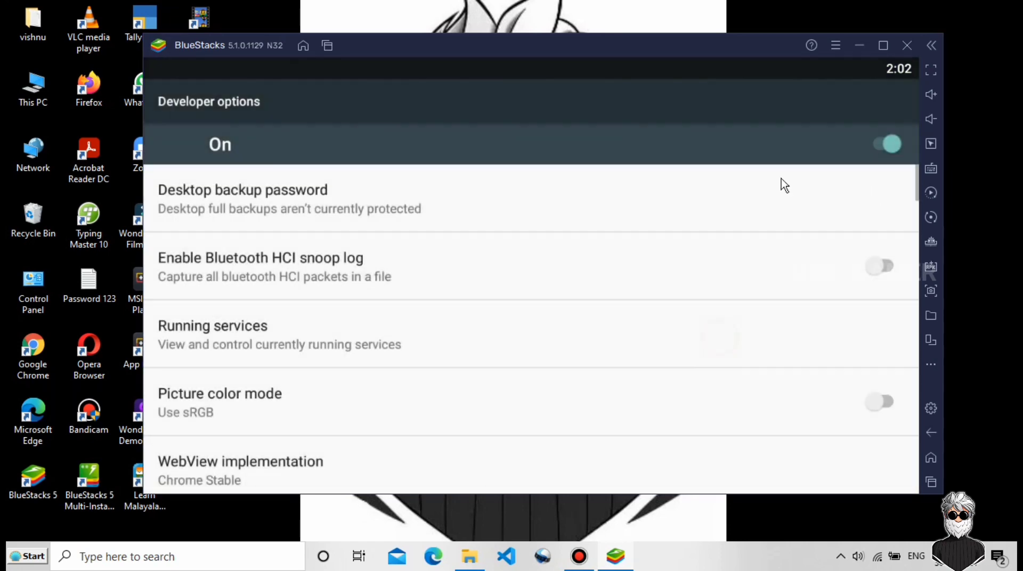
{"action": "left_click", "coordinate": [328, 46]}
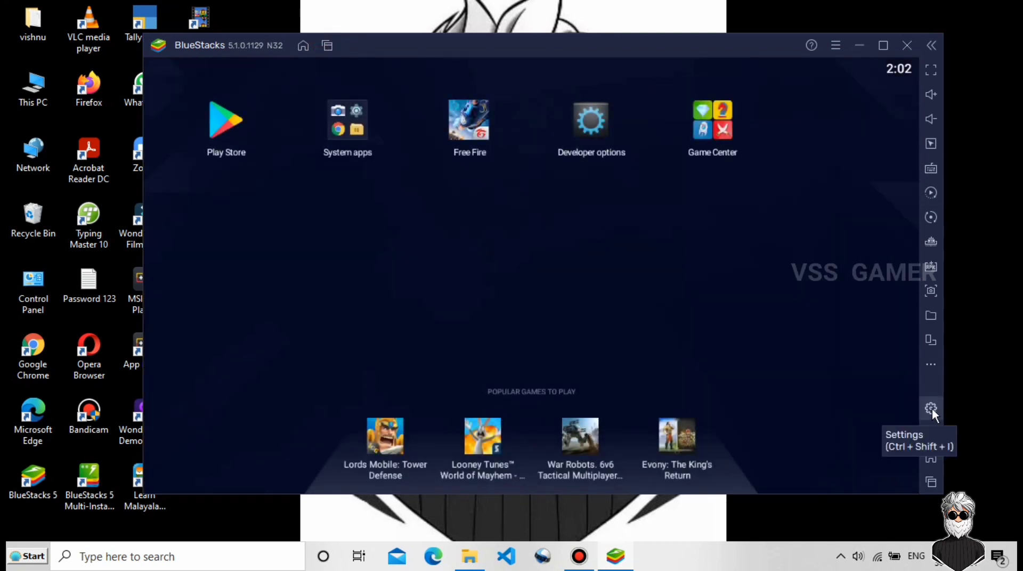
- In the BlueStacks performance settings, choose High (4 Cores) for the CPU allocation
{"action": "left_click", "coordinate": [931, 408]}
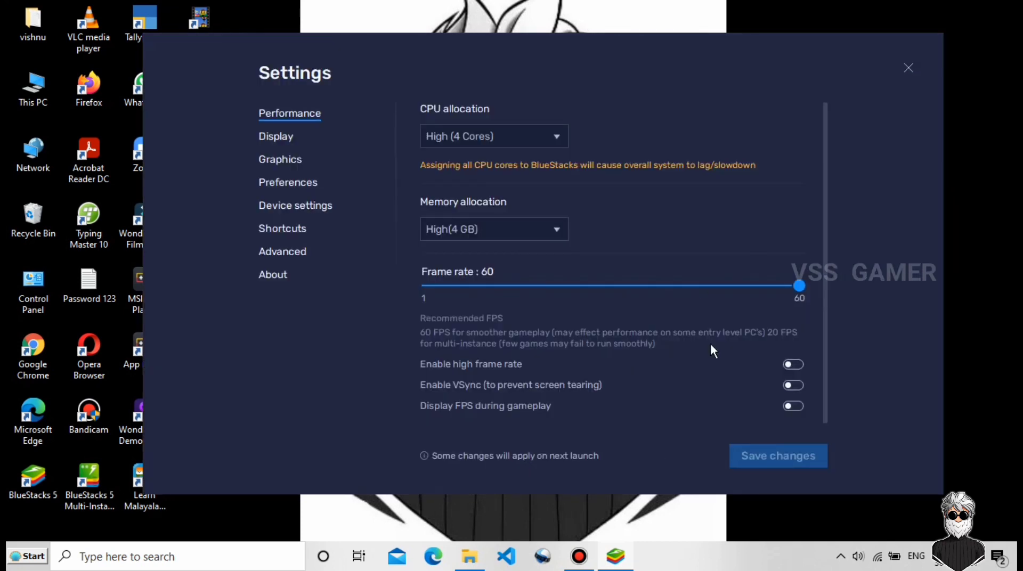
{"action": "left_click", "coordinate": [548, 134]}
{"action": "left_click", "coordinate": [477, 160]}
{"action": "left_click", "coordinate": [511, 134]}
{"action": "left_click", "coordinate": [499, 163]}
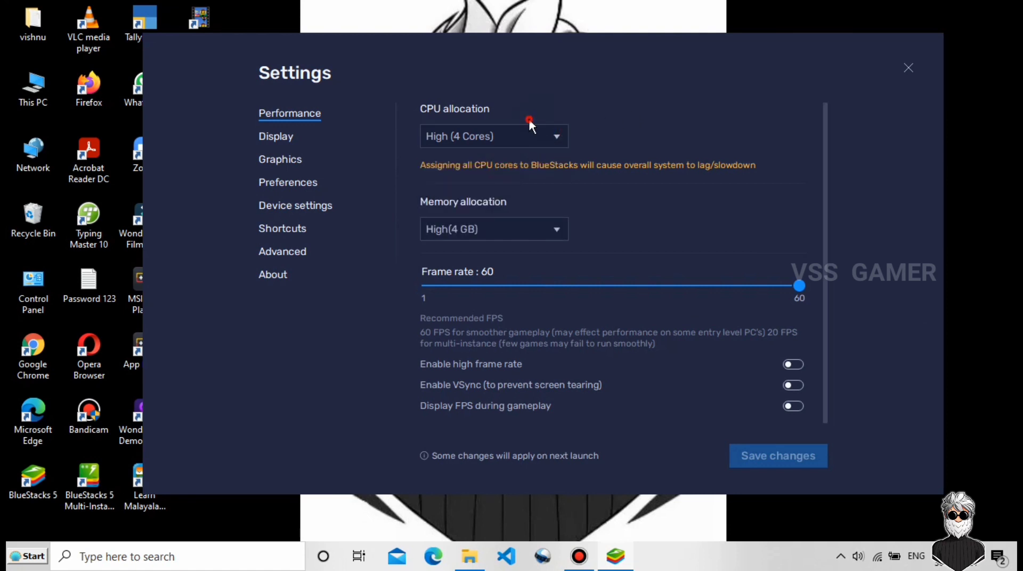
{"action": "left_click", "coordinate": [539, 138]}
{"action": "left_click", "coordinate": [476, 157]}
{"action": "left_click", "coordinate": [523, 139]}
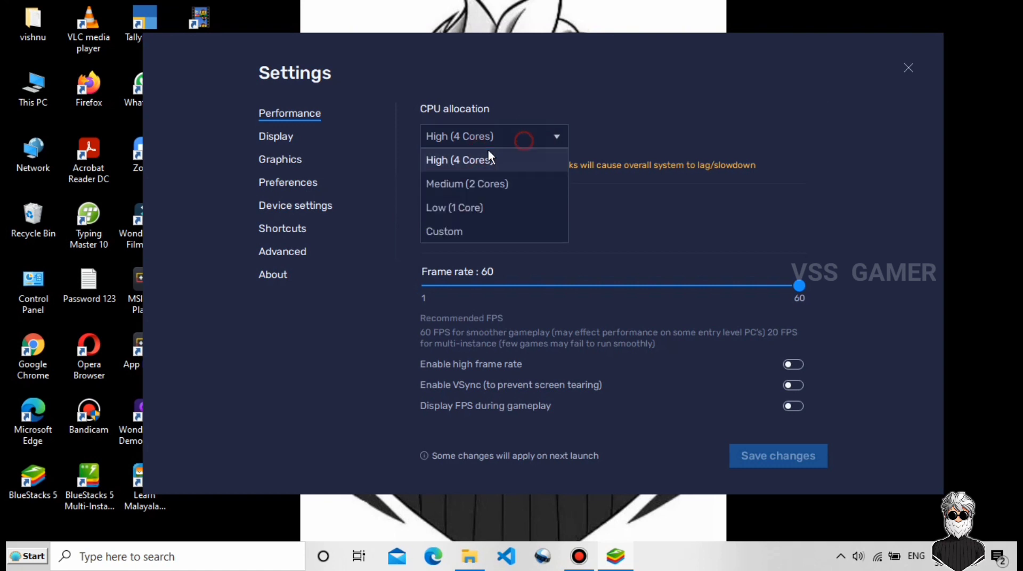
{"action": "left_click", "coordinate": [530, 140]}
{"action": "left_click", "coordinate": [519, 161]}
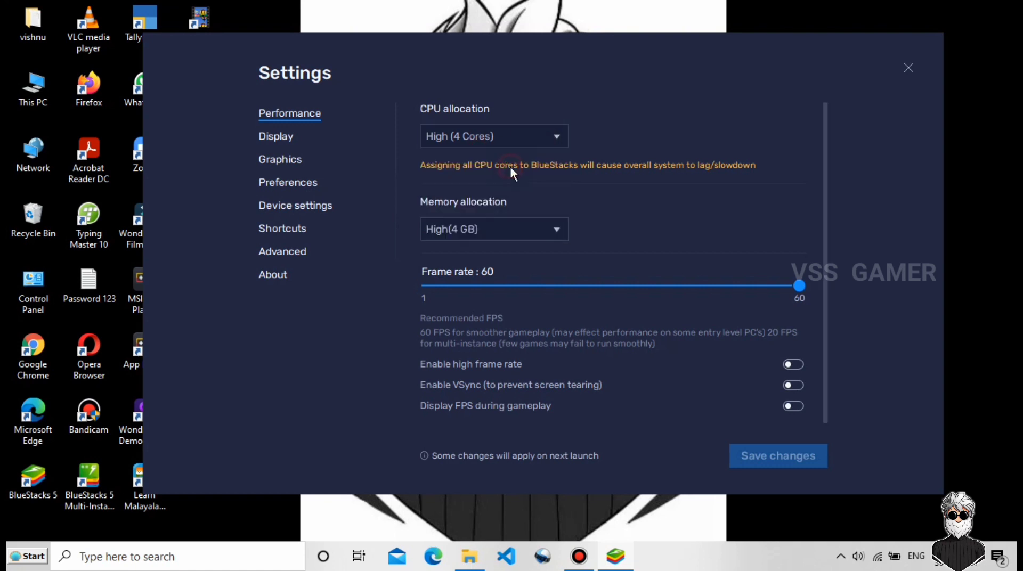
- Choose High (4 GB) for the memory allocation and set the frame rate to 60
{"action": "left_click", "coordinate": [484, 234]}
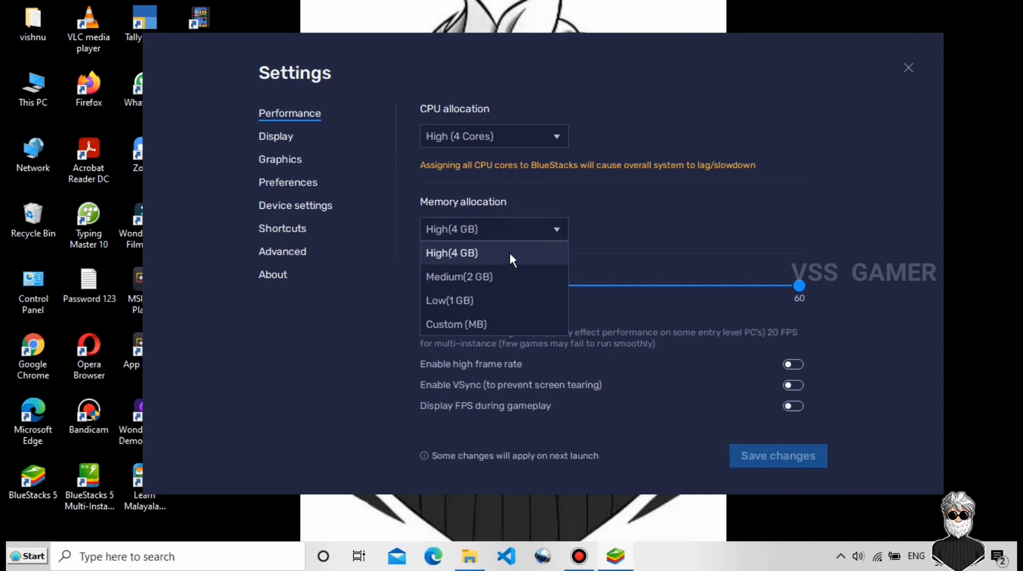
{"action": "left_click", "coordinate": [452, 254]}
{"action": "scroll", "coordinate": [741, 270], "scroll_direction": "down", "scroll_amount": 1}
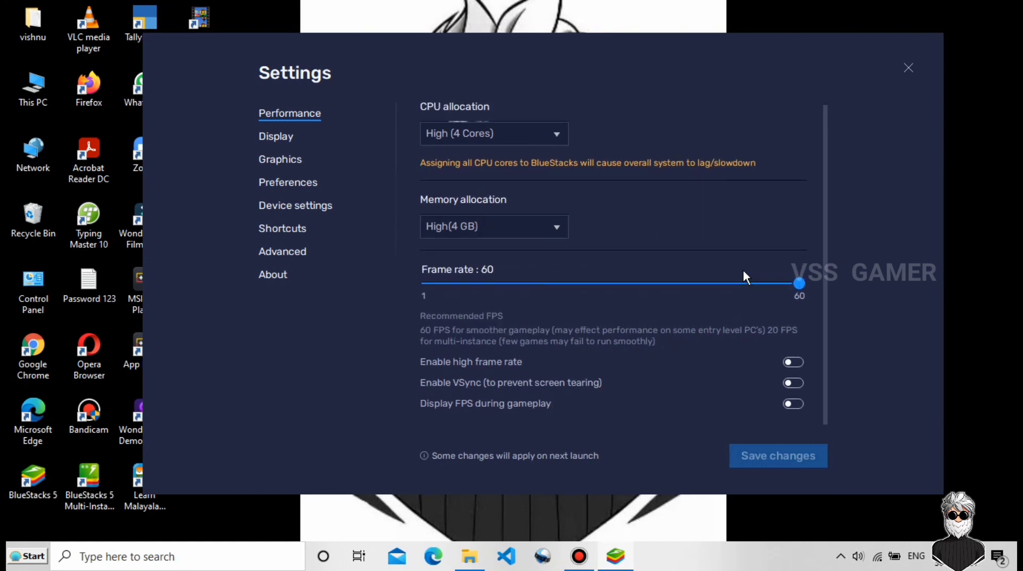
{"action": "left_click_drag", "start_coordinate": [586, 283], "coordinate": [900, 306]}
- In the display settings, choose the 1280 x 720 resolution, 160 DPI (Low) pixel density and System default cursor style
{"action": "left_click", "coordinate": [293, 137]}
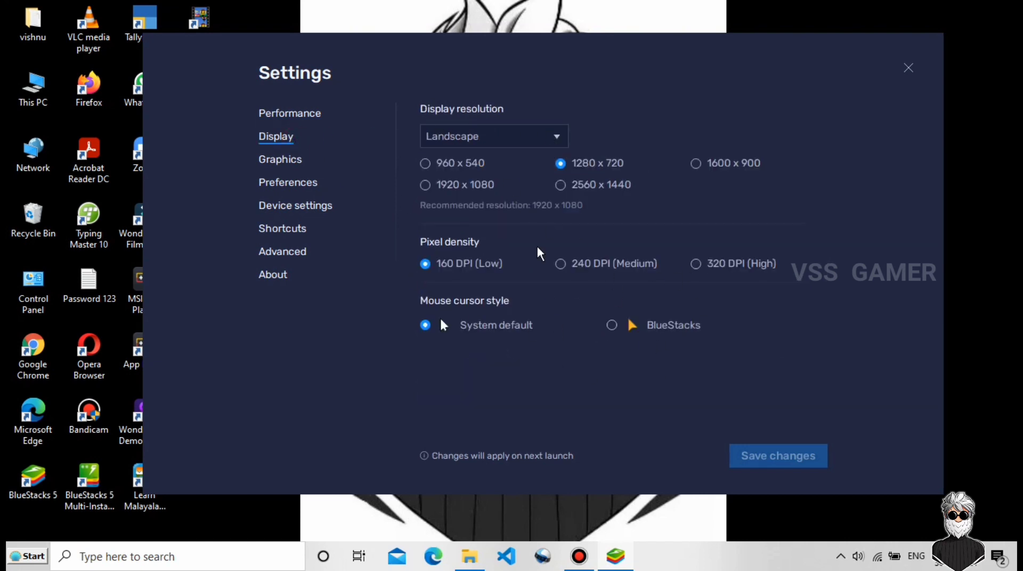
{"action": "left_click", "coordinate": [425, 263]}
{"action": "left_click", "coordinate": [599, 163]}
{"action": "left_click", "coordinate": [424, 326]}
- In the graphics settings, choose the Performance engine mode and the OpenGL renderer
{"action": "left_click", "coordinate": [262, 160]}
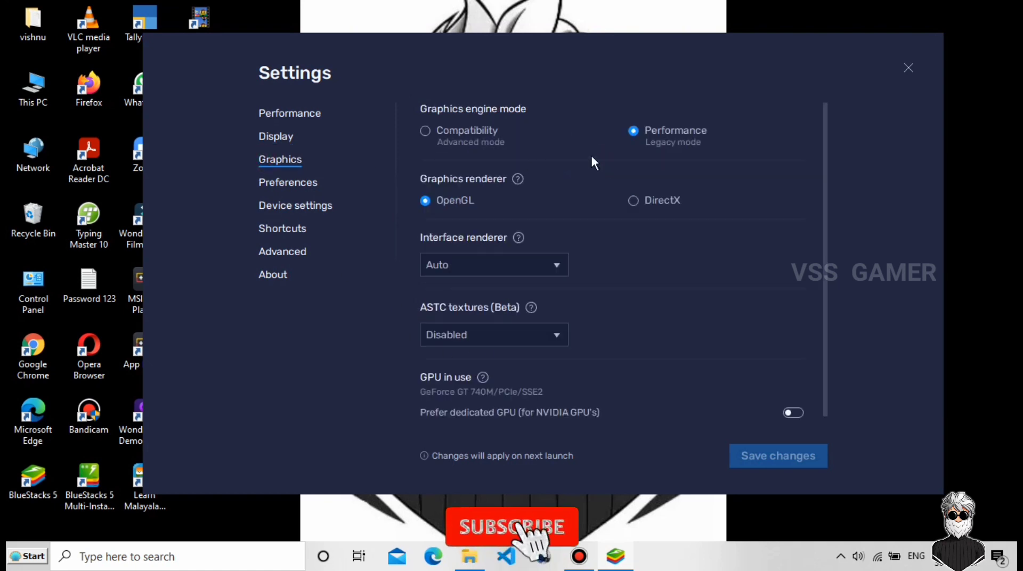
{"action": "left_click", "coordinate": [418, 205]}
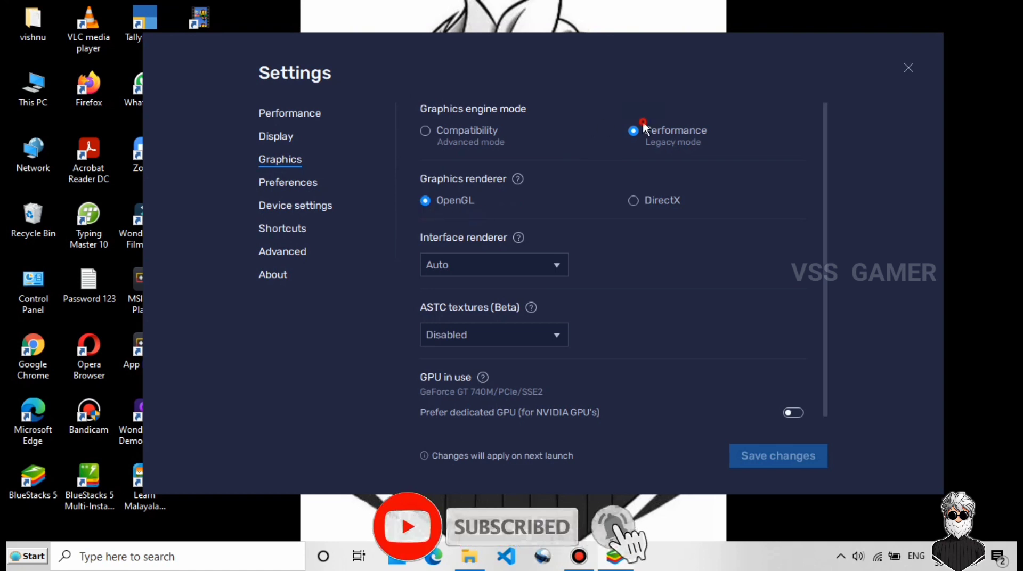
{"action": "scroll", "coordinate": [585, 293], "scroll_direction": "down", "scroll_amount": 1}
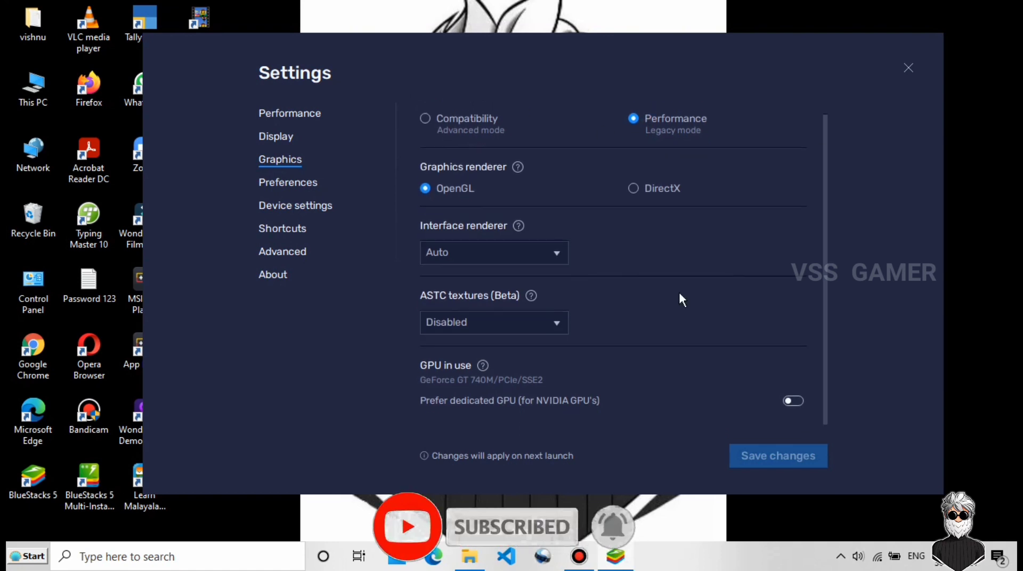
- Look over the BlueStacks preferences and device settings, including device profile and network provider, and close Settings
{"action": "left_click", "coordinate": [284, 183]}
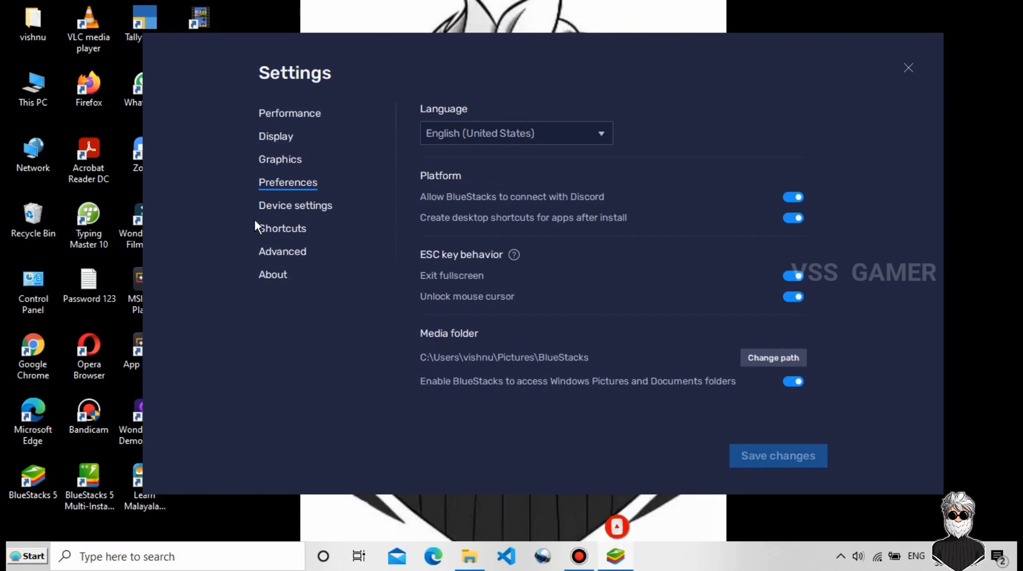
{"action": "left_click", "coordinate": [269, 204]}
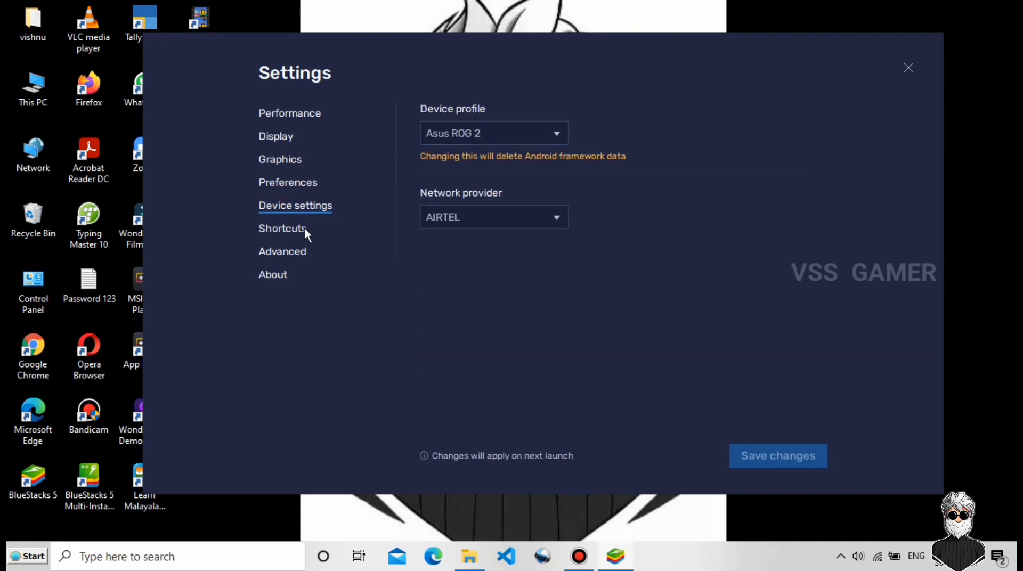
{"action": "left_click", "coordinate": [907, 67]}
- Refresh the desktop and reposition the BlueStacks window
{"action": "right_click", "coordinate": [516, 2]}
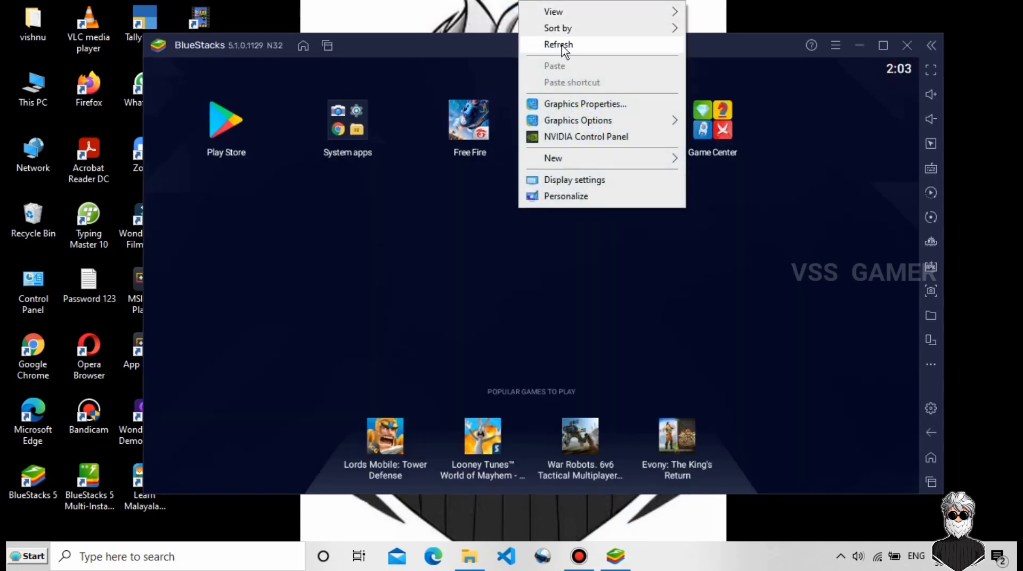
{"action": "left_click", "coordinate": [589, 46]}
{"action": "left_click_drag", "start_coordinate": [587, 43], "coordinate": [561, 45]}
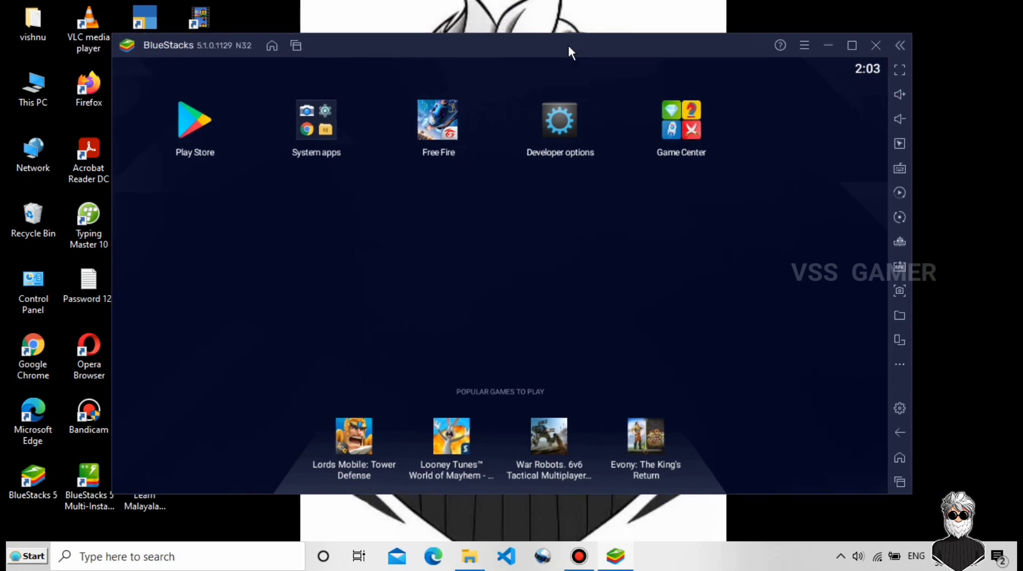
- Launch Free Fire and reposition the BlueStacks window on the desktop while the game loads
{"action": "left_click", "coordinate": [439, 133]}
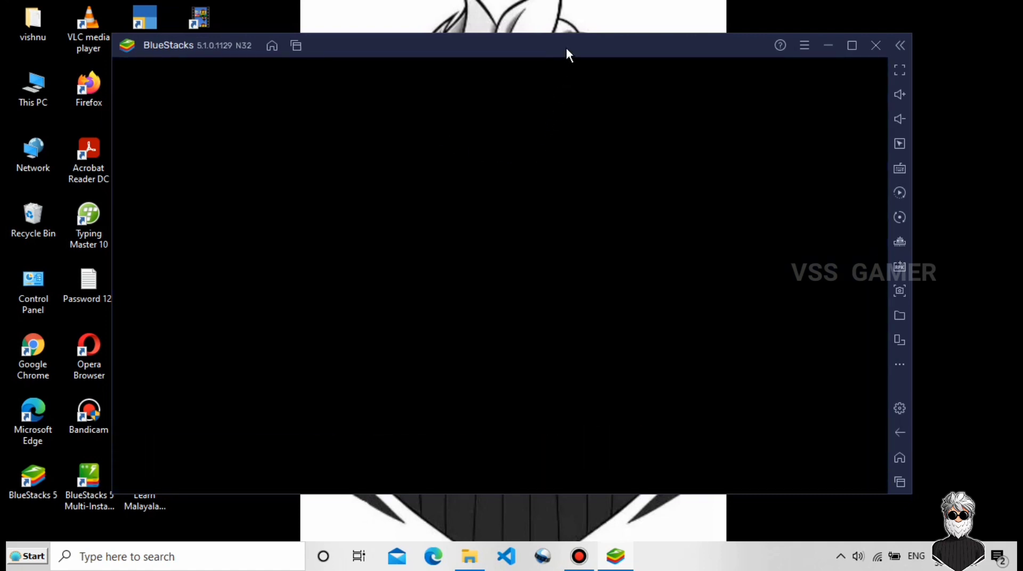
{"action": "left_click_drag", "start_coordinate": [538, 46], "coordinate": [583, 52]}
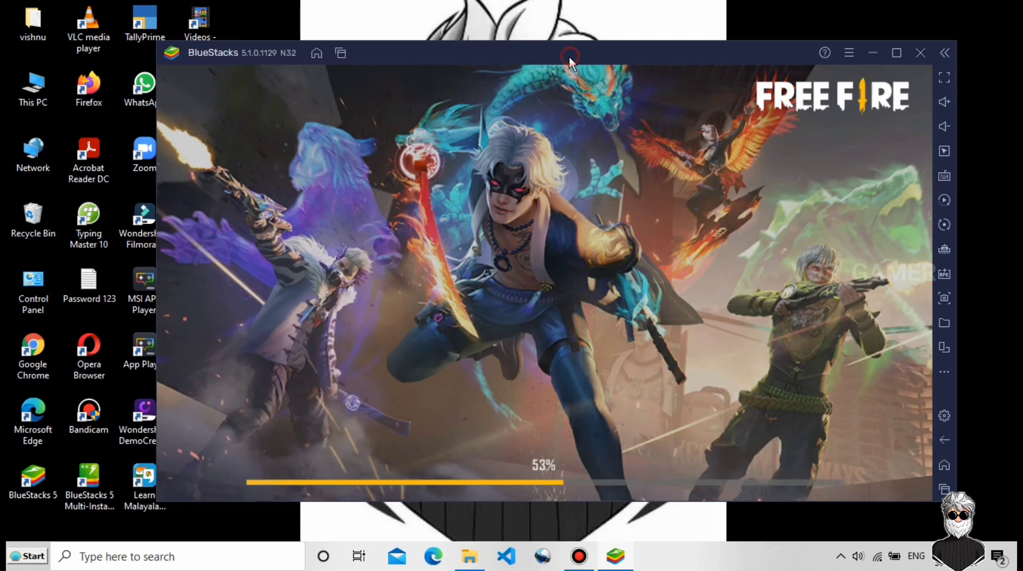
{"action": "mouse_move", "coordinate": [569, 57]}
{"action": "left_mouse_down"}
{"action": "mouse_move", "coordinate": [576, 69]}
{"action": "mouse_move", "coordinate": [557, 61]}
{"action": "mouse_move", "coordinate": [623, 24]}
{"action": "mouse_move", "coordinate": [532, 65]}
{"action": "mouse_move", "coordinate": [553, 44]}
{"action": "left_mouse_up"}
{"action": "left_click_drag", "start_coordinate": [553, 112], "coordinate": [545, 298]}
{"action": "left_click", "coordinate": [545, 299]}
{"action": "mouse_move", "coordinate": [616, 3]}
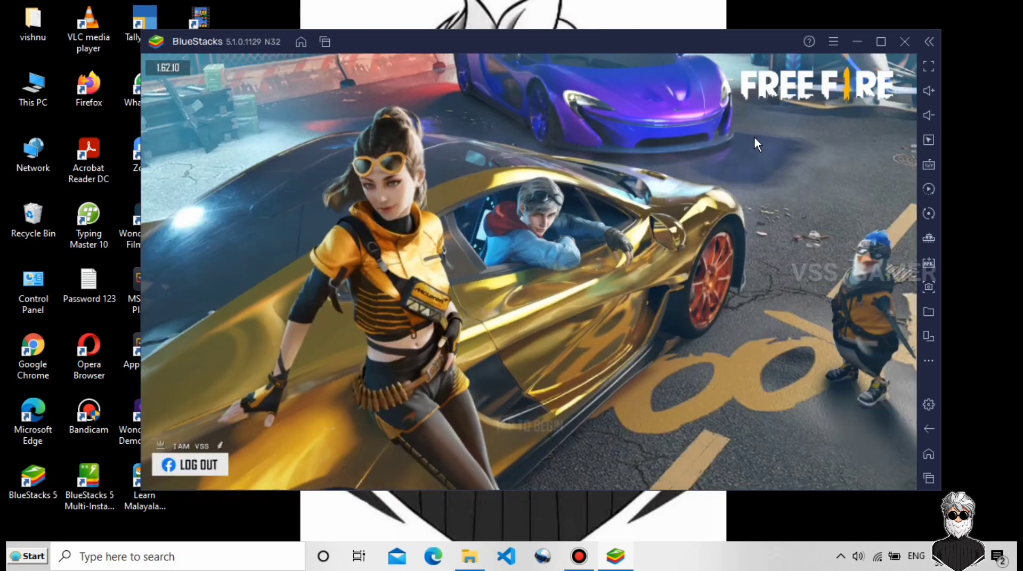
- Move the BlueStacks window slightly and begin the game from the Free Fire title screen to enter the lobby
{"action": "left_click", "coordinate": [599, 42]}
{"action": "left_click_drag", "start_coordinate": [598, 42], "coordinate": [641, 36]}
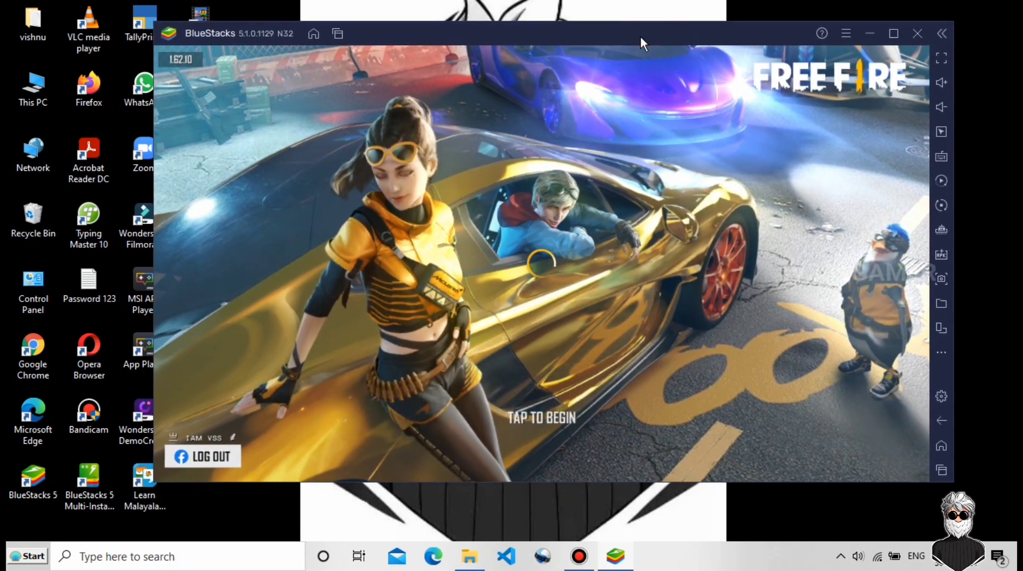
{"action": "left_click", "coordinate": [815, 146]}
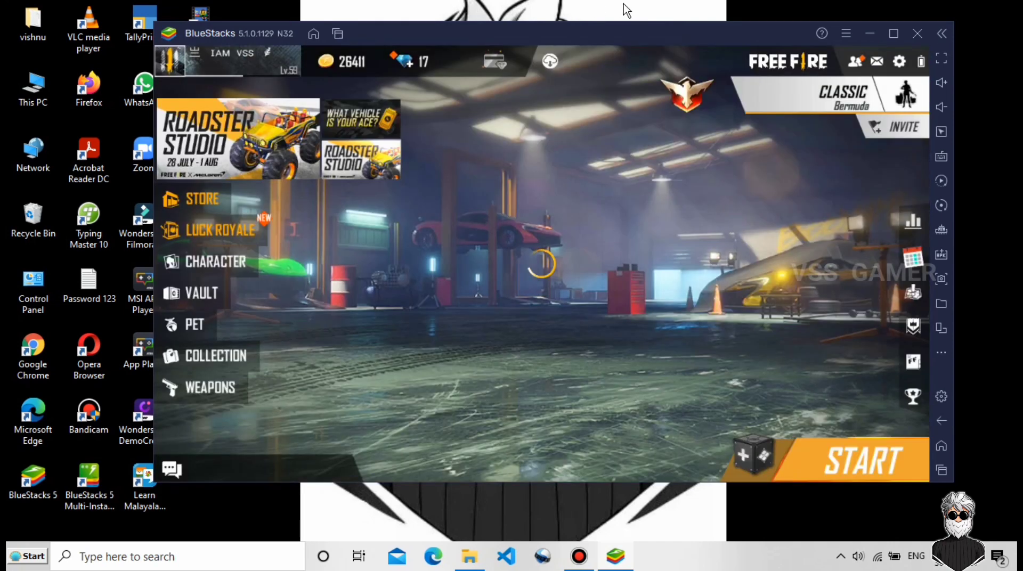
- Trim the emulator's memory repeatedly to free up RAM for the game
{"action": "left_click", "coordinate": [941, 230]}
{"action": "left_click", "coordinate": [943, 227]}
{"action": "left_click", "coordinate": [943, 223]}
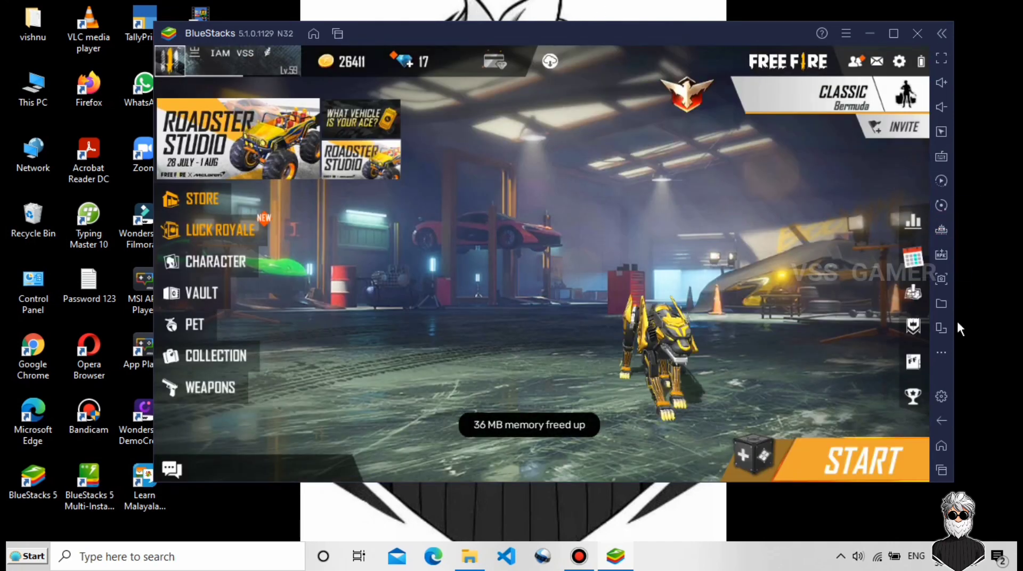
{"action": "left_click", "coordinate": [938, 352]}
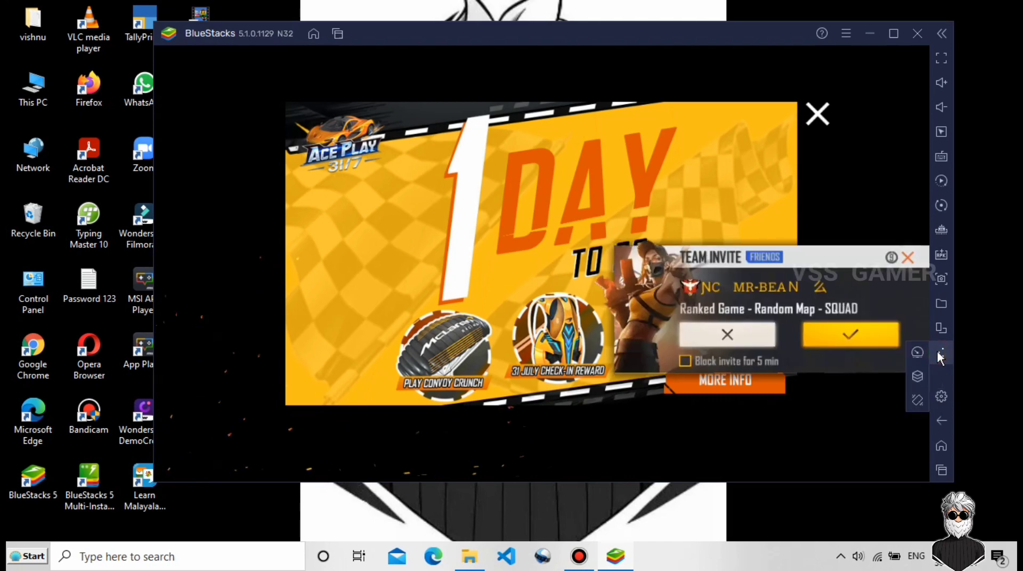
{"action": "left_click", "coordinate": [944, 233]}
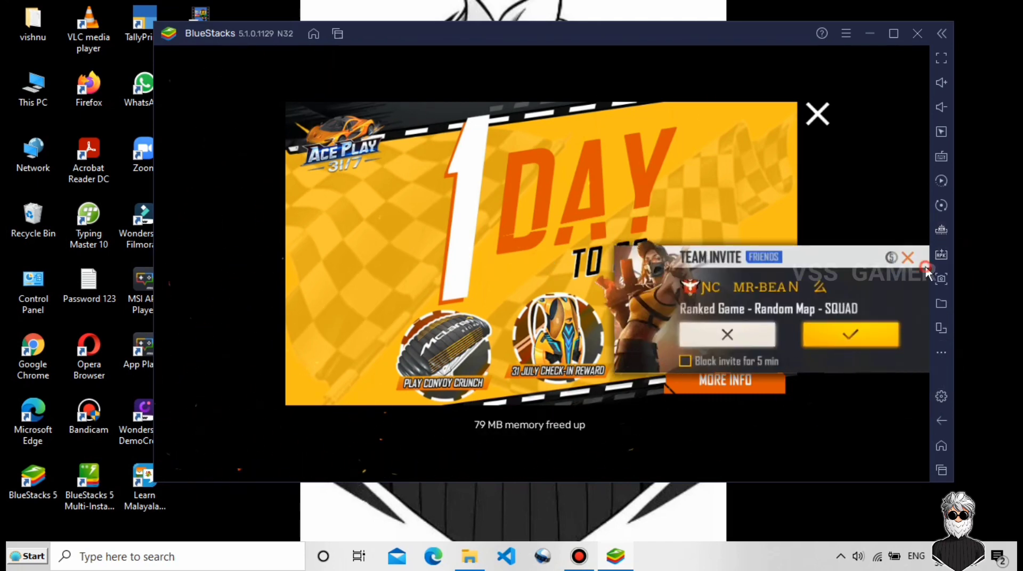
- Dismiss the promotional event pop-ups in Free Fire and reject the incoming team invites
{"action": "left_click", "coordinate": [908, 257]}
{"action": "left_click", "coordinate": [822, 109]}
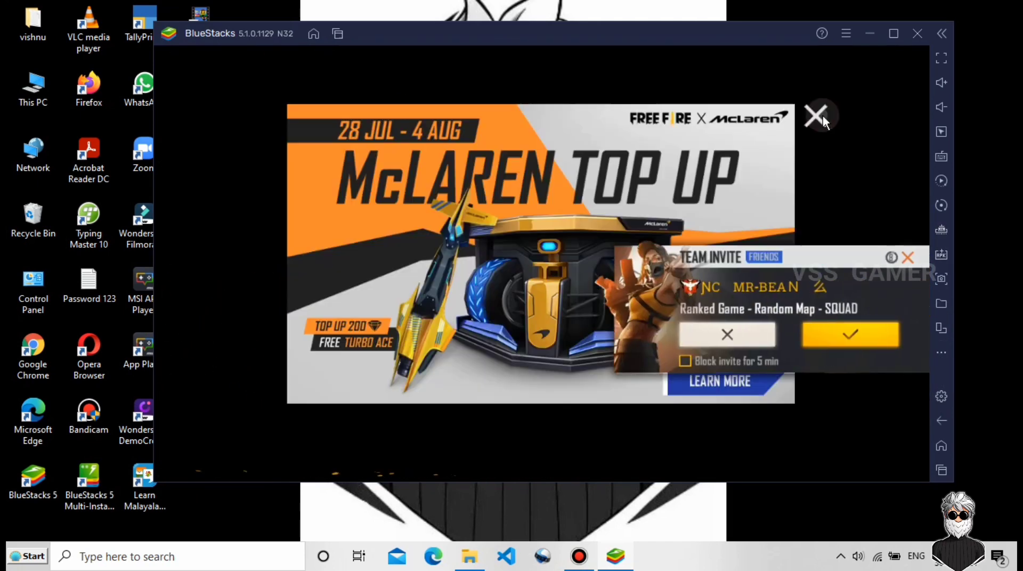
{"action": "left_click", "coordinate": [822, 114]}
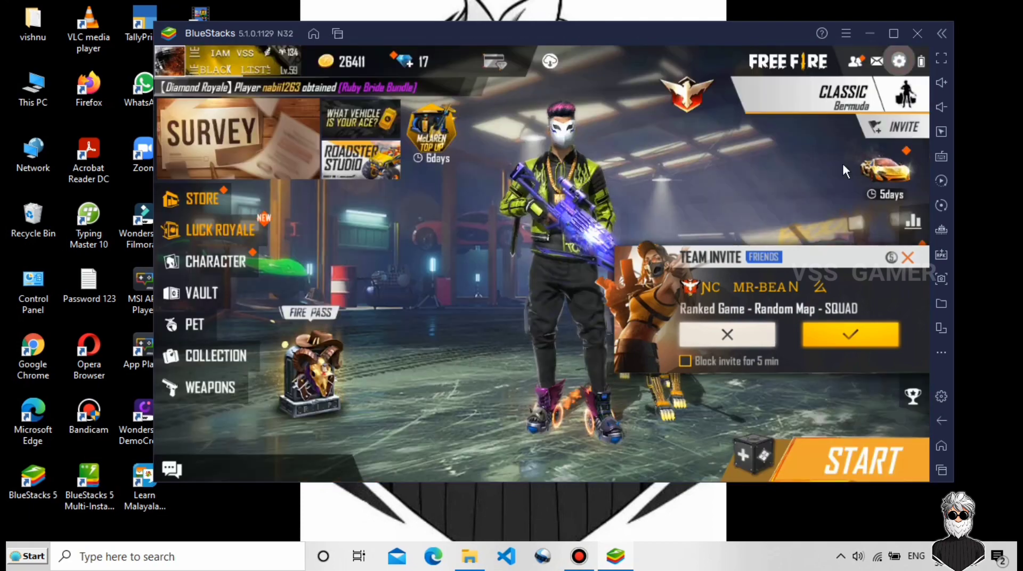
{"action": "left_click", "coordinate": [737, 337]}
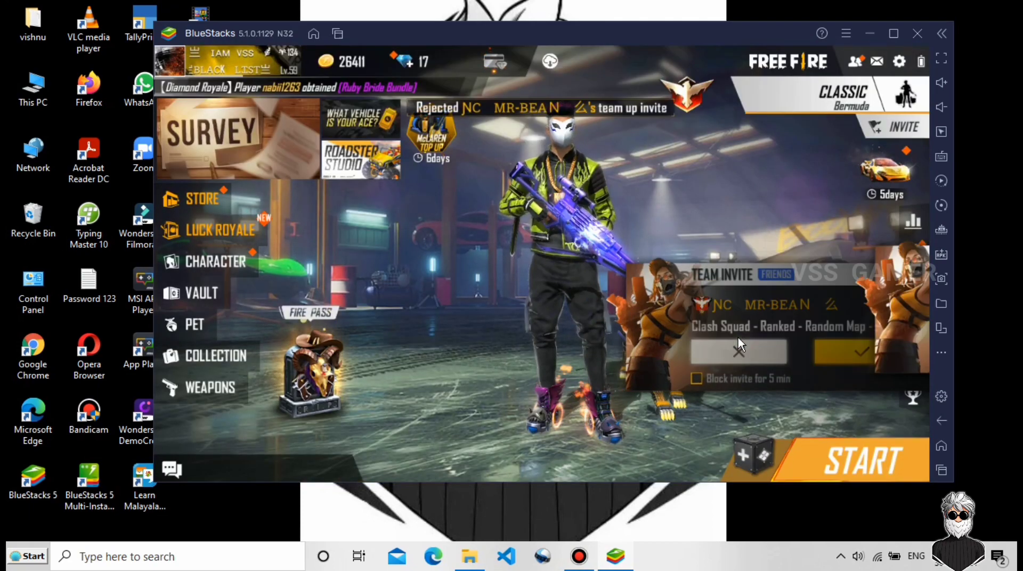
{"action": "left_click", "coordinate": [693, 363]}
{"action": "left_click", "coordinate": [727, 334]}
{"action": "left_click", "coordinate": [889, 178]}
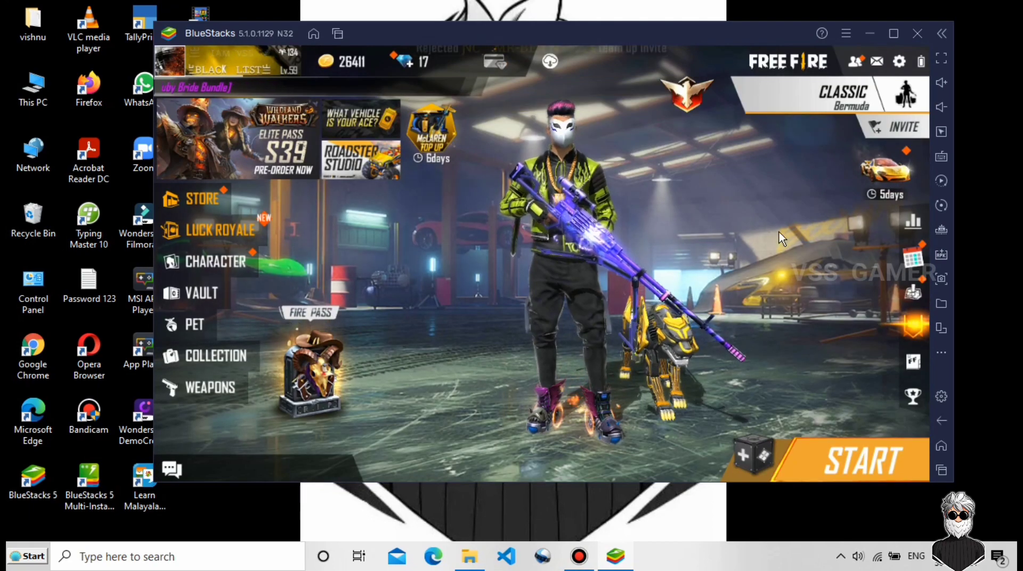
- Open the Free Fire settings and review the basic, sensitivity, controls and auto pickup options
{"action": "left_click", "coordinate": [862, 129]}
{"action": "left_click", "coordinate": [898, 62]}
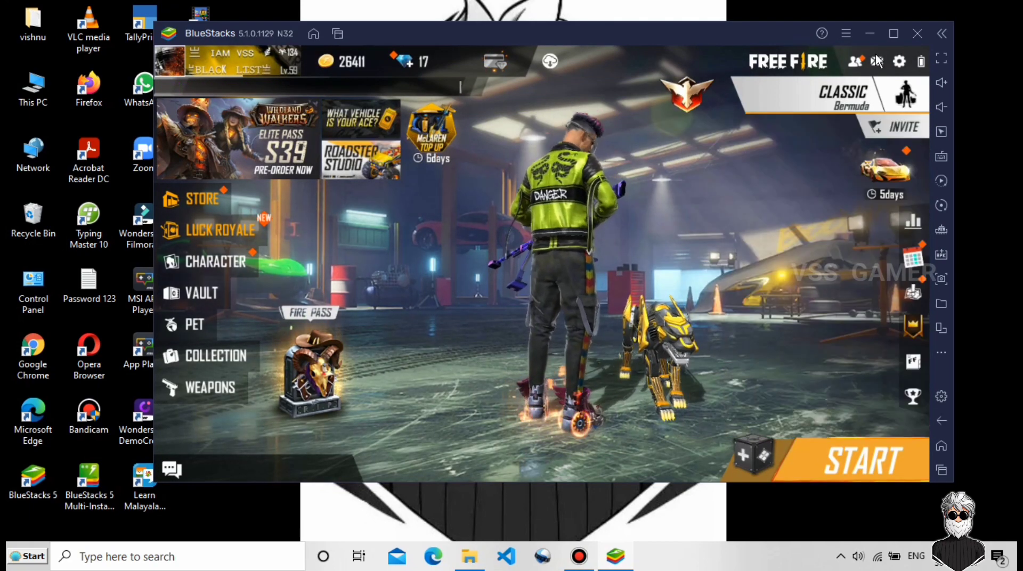
{"action": "left_click", "coordinate": [831, 292]}
{"action": "left_click", "coordinate": [730, 319]}
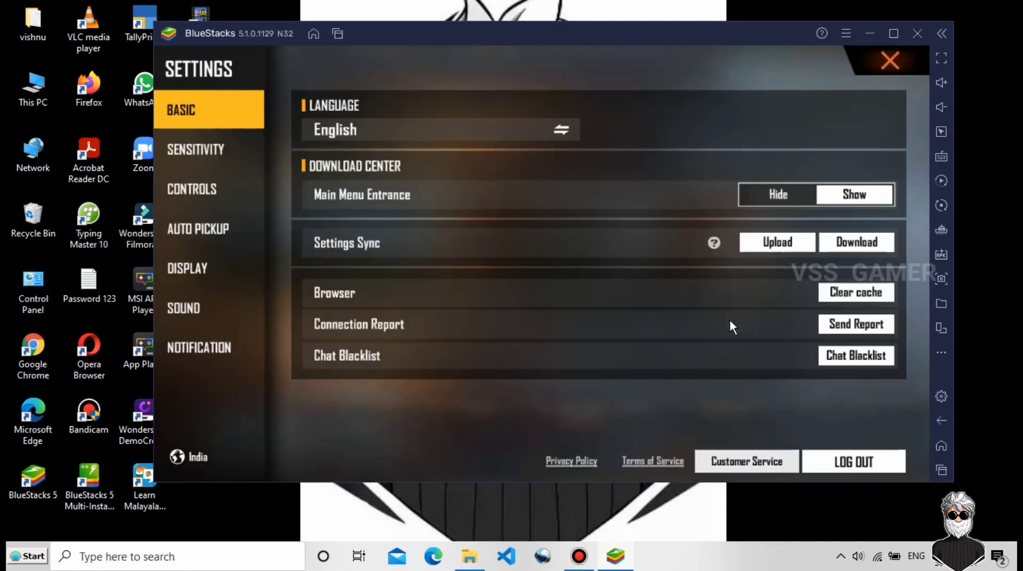
{"action": "left_click", "coordinate": [829, 292]}
{"action": "left_click", "coordinate": [212, 148]}
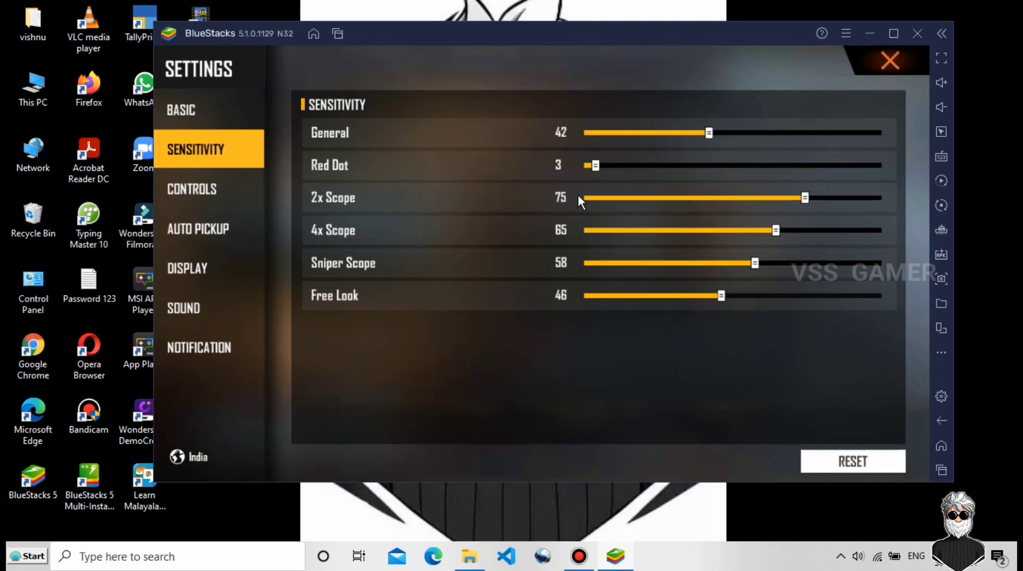
{"action": "left_click", "coordinate": [228, 187]}
{"action": "scroll", "coordinate": [602, 286], "scroll_direction": "down", "scroll_amount": 3}
{"action": "scroll", "coordinate": [601, 284], "scroll_direction": "up", "scroll_amount": 3}
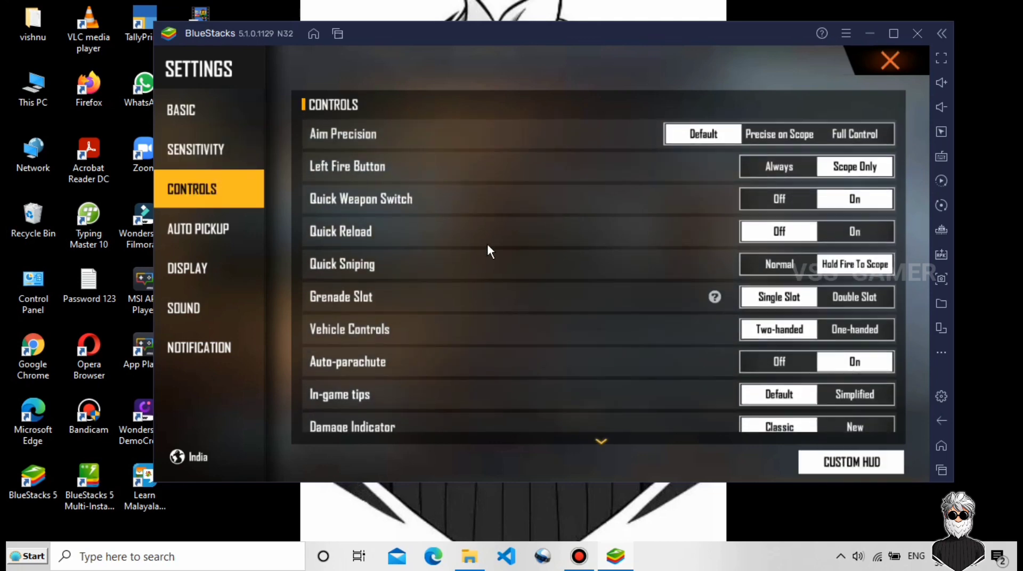
{"action": "left_click", "coordinate": [231, 234]}
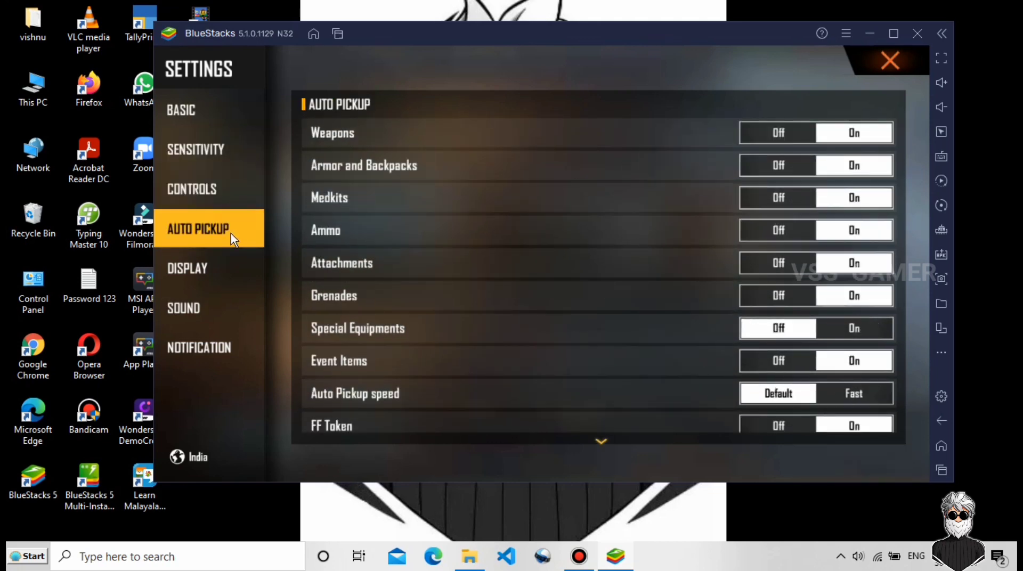
- In the game's display settings, choose Standard graphics and the Normal option for High FPS
{"action": "left_click", "coordinate": [208, 268]}
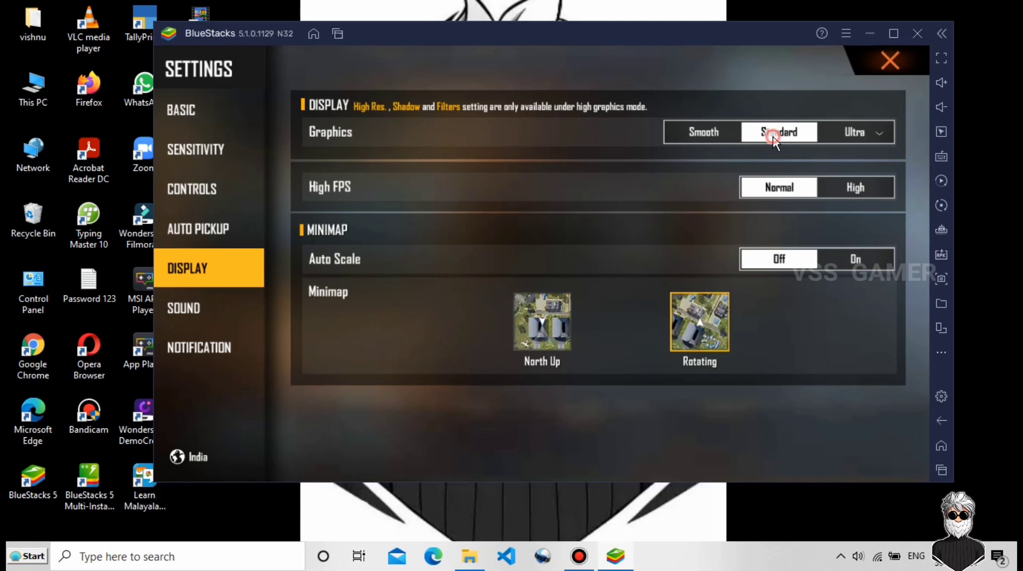
{"action": "left_click", "coordinate": [777, 174]}
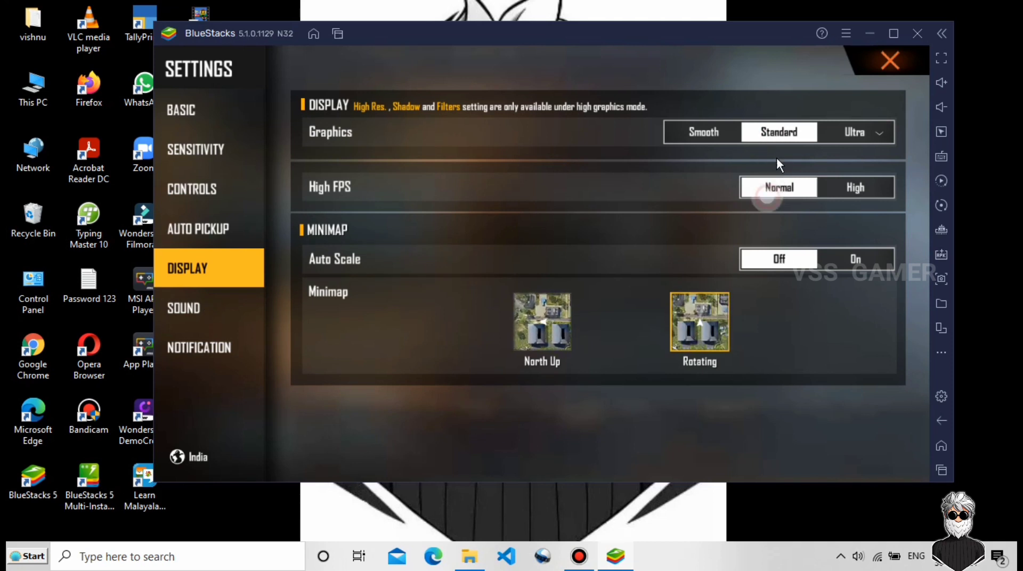
{"action": "left_click", "coordinate": [778, 144]}
- Check the game's sound and notification settings and close the settings screen
{"action": "left_click", "coordinate": [200, 319]}
{"action": "left_click", "coordinate": [202, 347]}
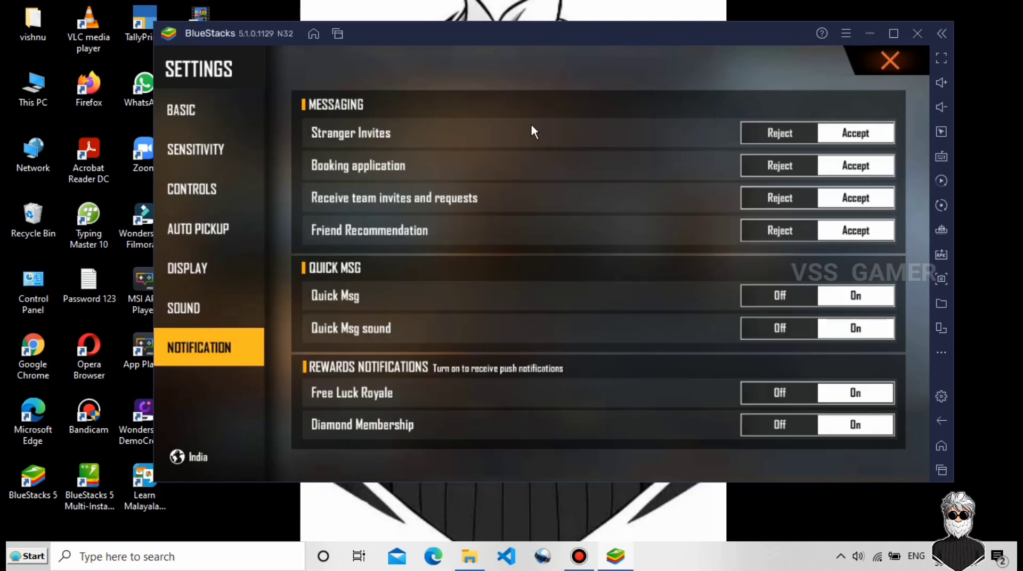
{"action": "left_click", "coordinate": [890, 57]}
- Play several emotes on the lobby character using the emote wheel to try out the game's performance
{"action": "left_click", "coordinate": [571, 351]}
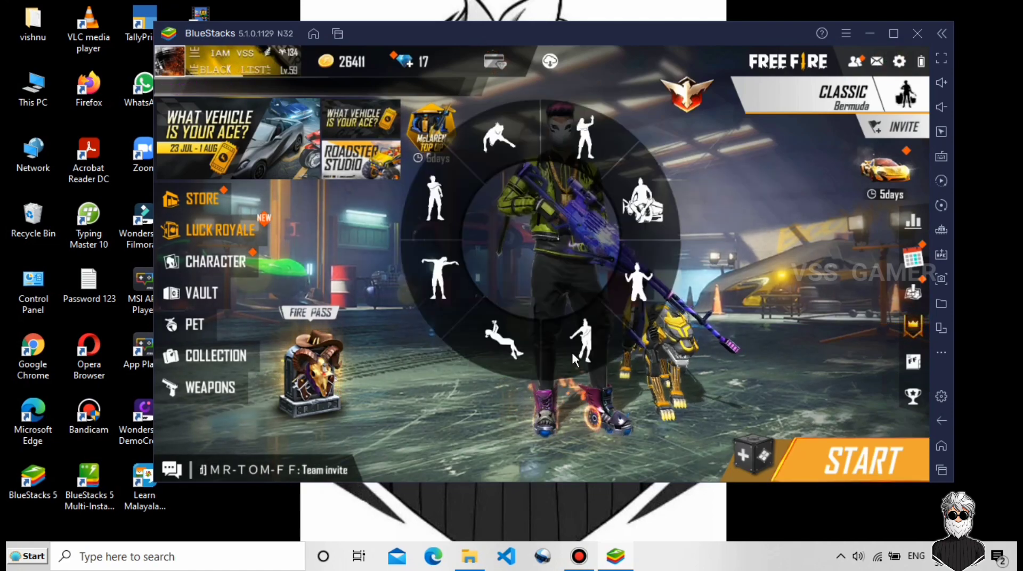
{"action": "left_click", "coordinate": [571, 350]}
{"action": "left_click", "coordinate": [578, 352]}
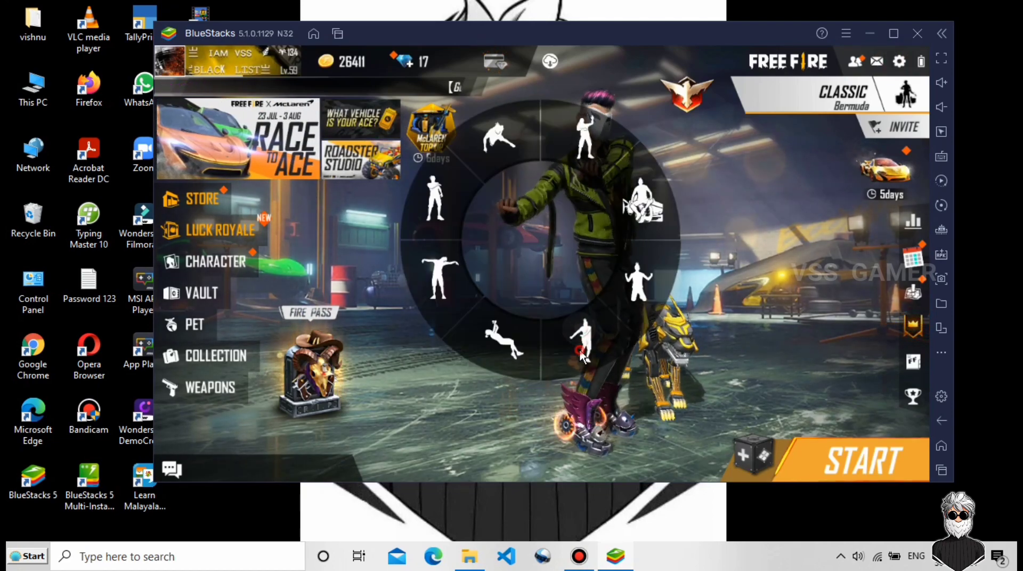
{"action": "left_click", "coordinate": [593, 260]}
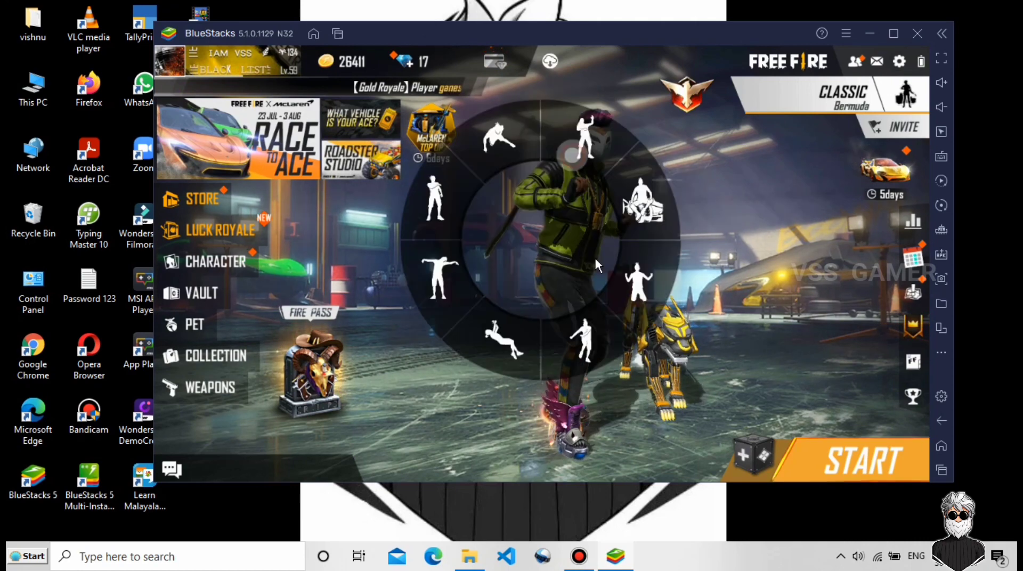
{"action": "left_click", "coordinate": [586, 143]}
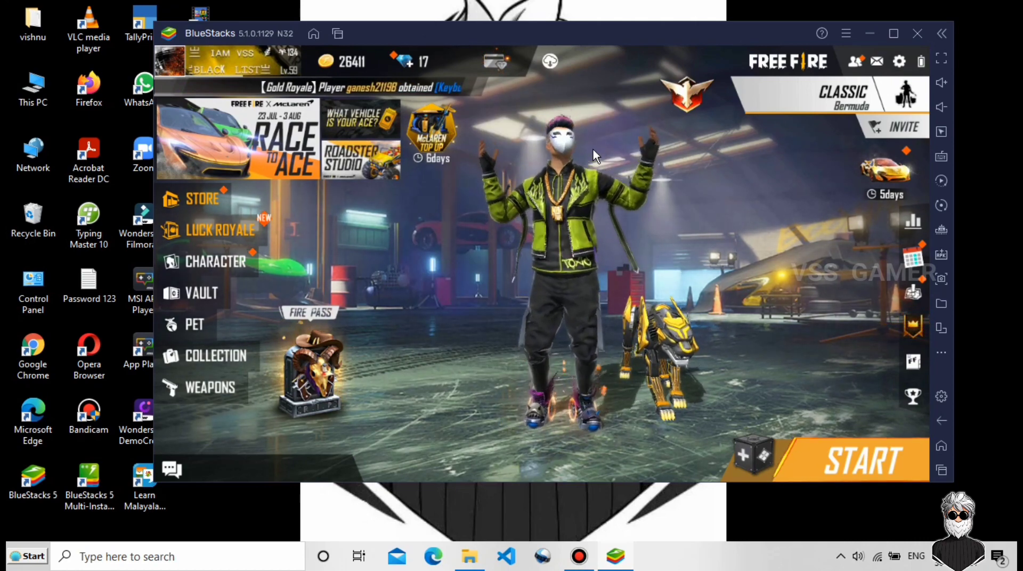
{"action": "left_click", "coordinate": [593, 149]}
- View the friends and guild invite lists, rejecting the incoming team invite, and return to the lobby
{"action": "left_click", "coordinate": [852, 133]}
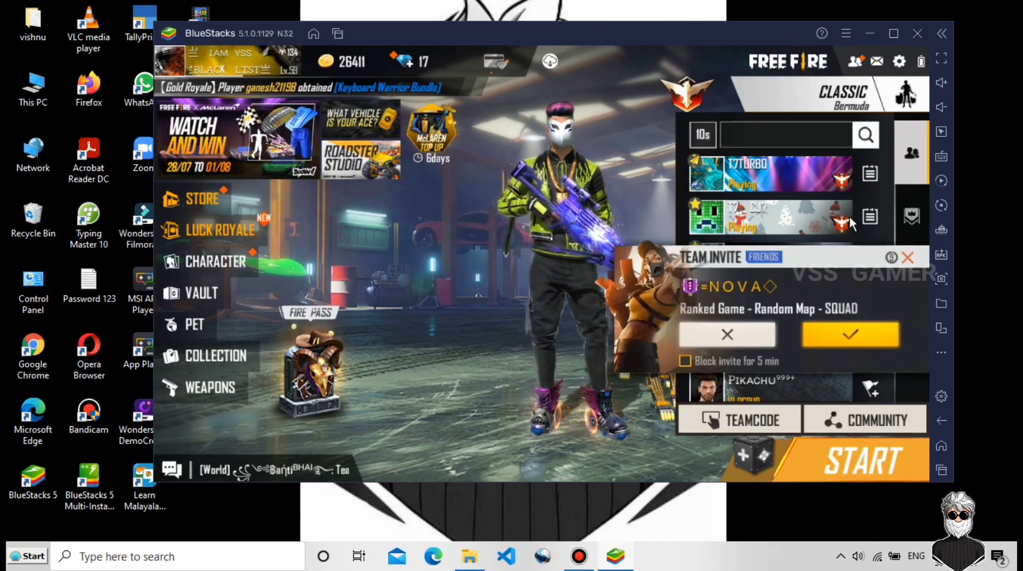
{"action": "left_click", "coordinate": [912, 216]}
{"action": "left_click", "coordinate": [714, 334]}
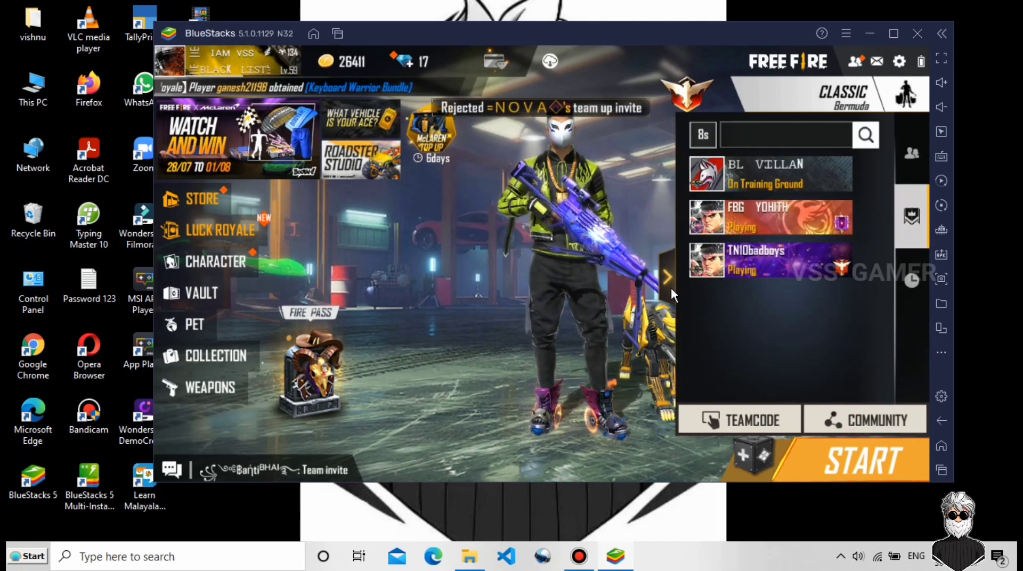
{"action": "left_click", "coordinate": [669, 288]}
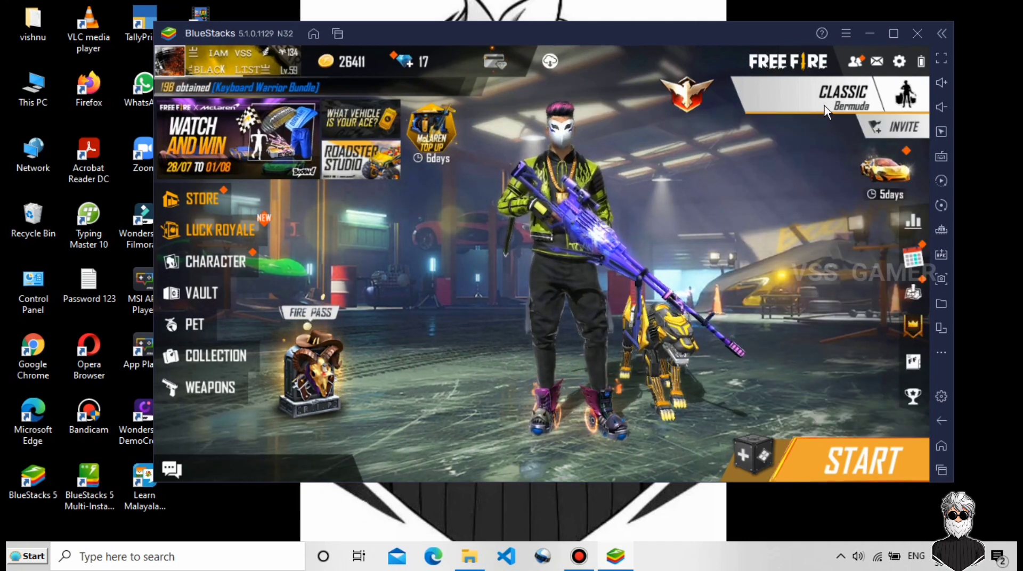